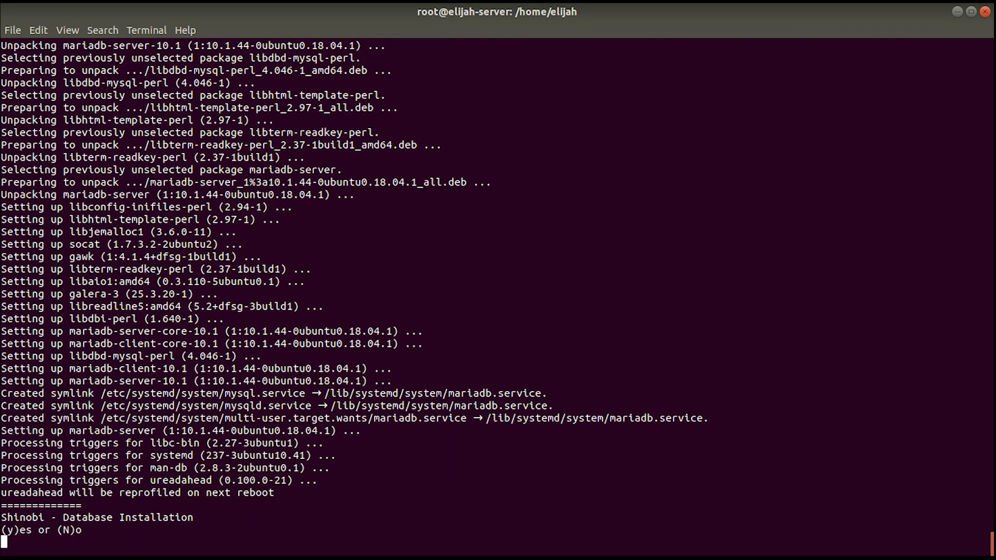
# Step: Answer y to install the Shinobi database and to start Shinobi now and on boot
pyautogui.write('y')
pyautogui.press('Return')
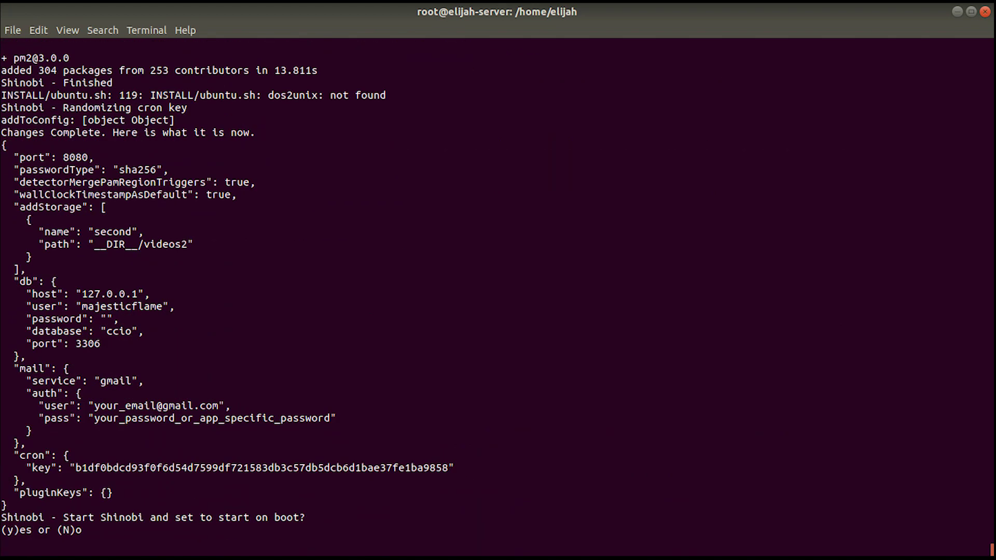
pyautogui.write('y')
pyautogui.press('Return')
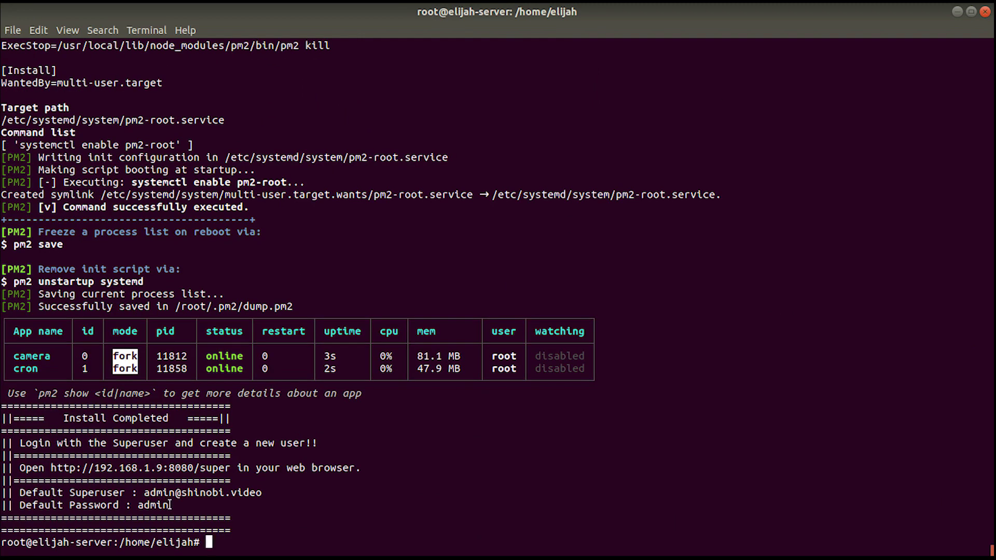
pyautogui.moveTo(170, 505); pyautogui.dragTo(1, 492)
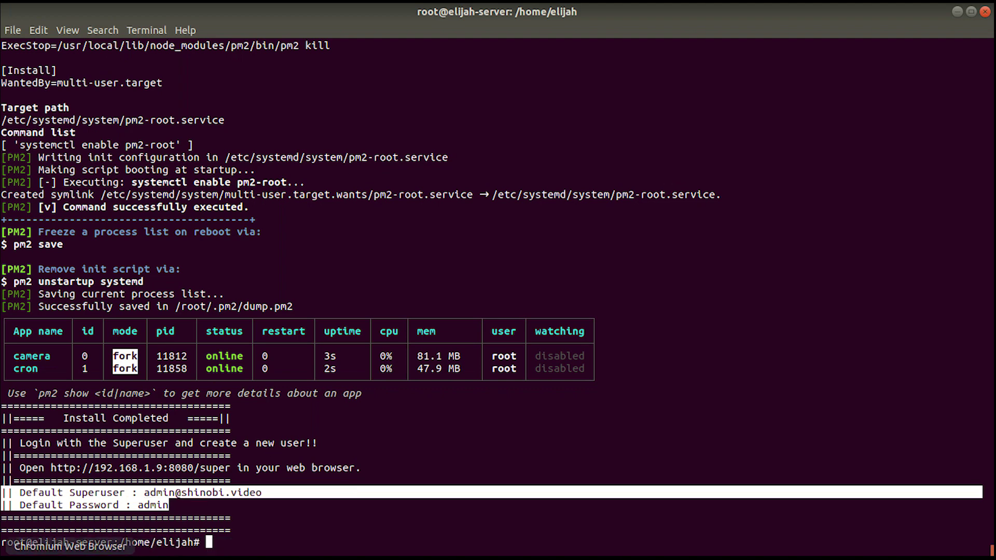
pyautogui.write('su')
pyautogui.press('Return')
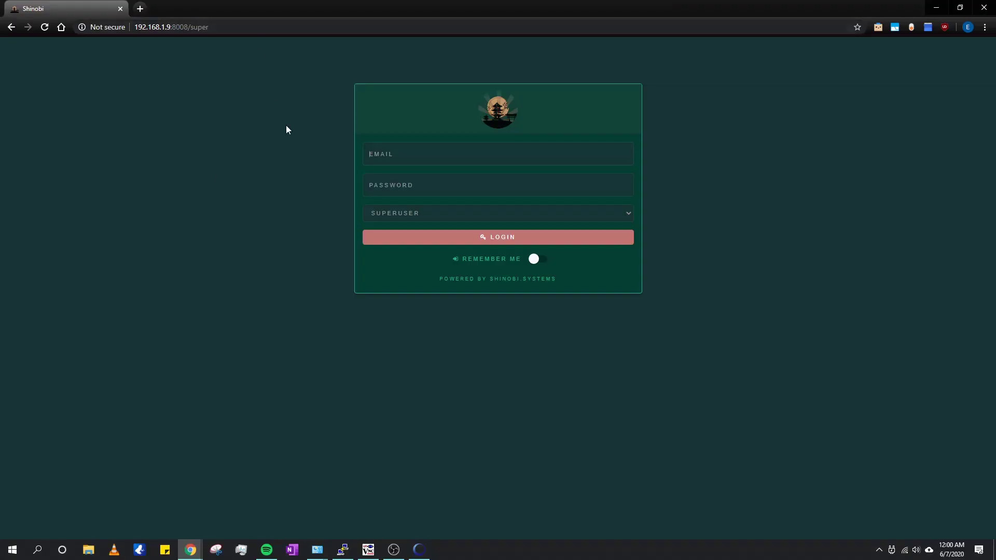
# Step: Log in to the superuser admin page with the superuser e-mail and password
pyautogui.click(426, 160)
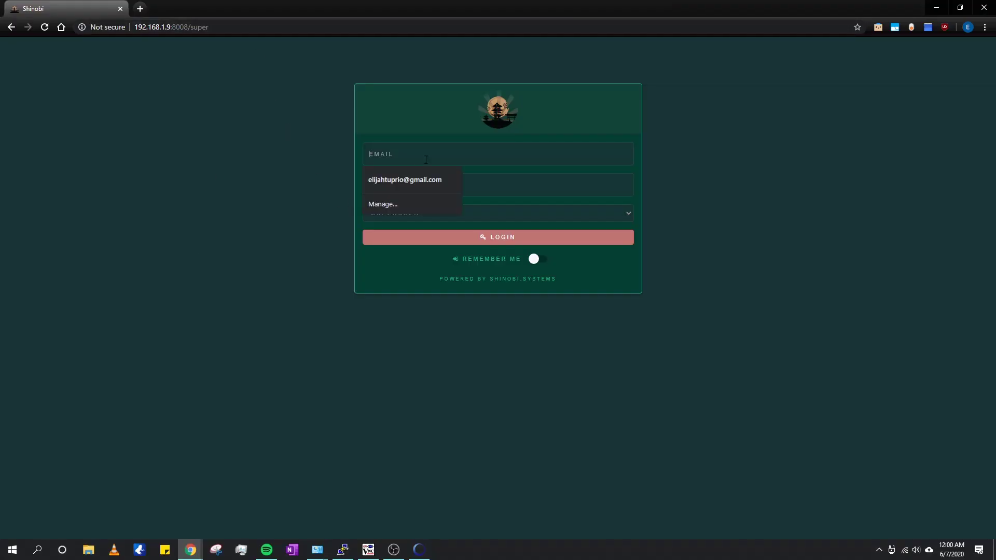
pyautogui.write('admin')
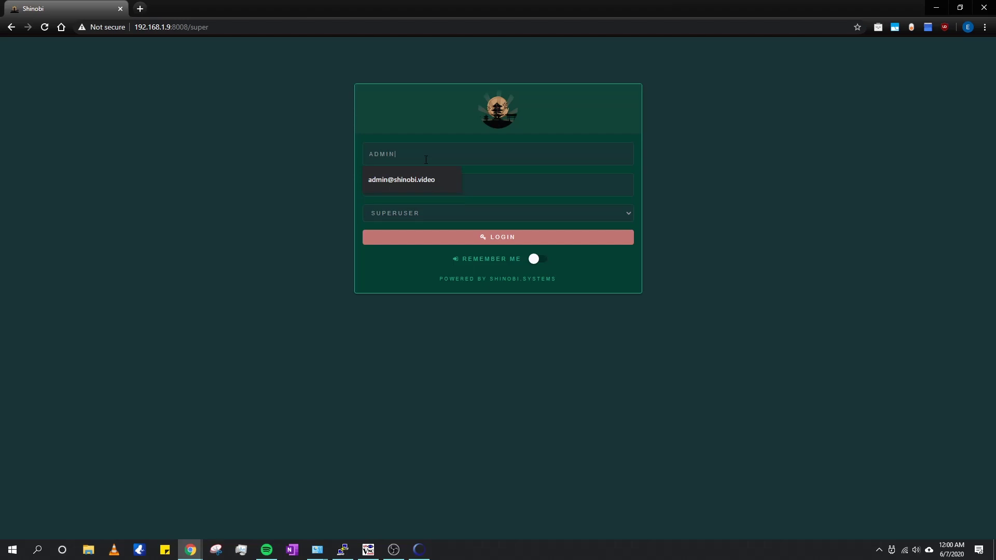
pyautogui.press('Down')
pyautogui.press('Return')
pyautogui.press('Tab')
pyautogui.write('a')
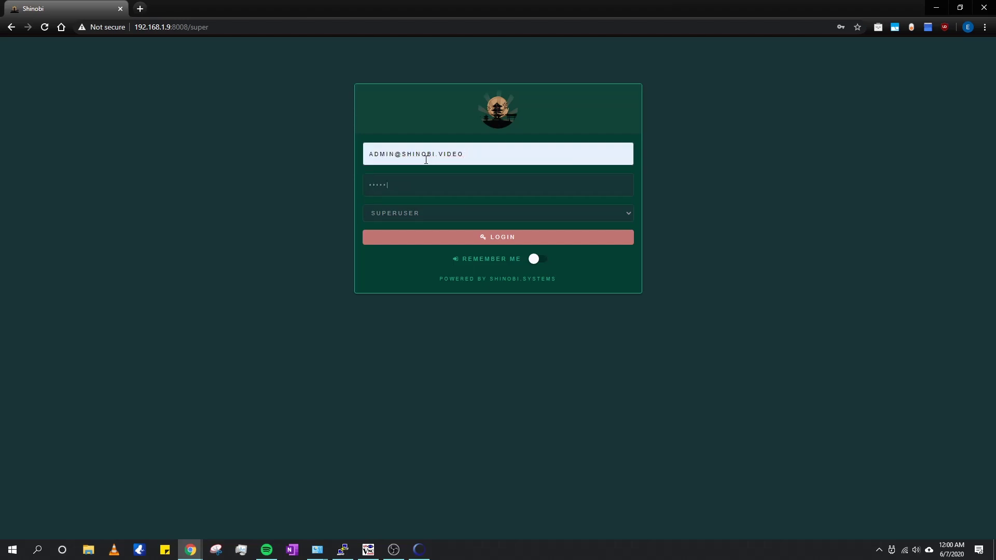
pyautogui.click(456, 247)
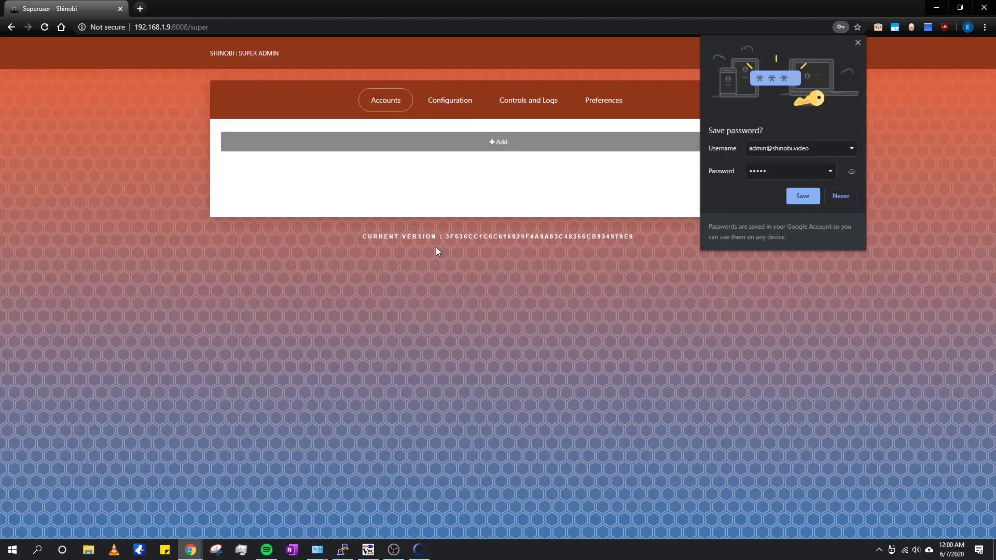
pyautogui.click(857, 43)
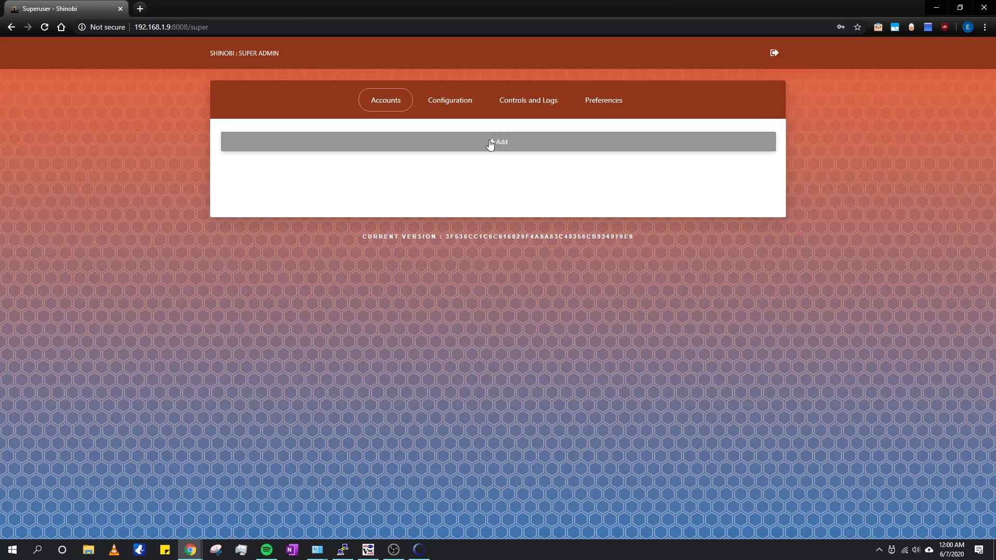
# Step: Start a new account and fill in its e-mail and password
pyautogui.click(492, 143)
pyautogui.click(440, 106)
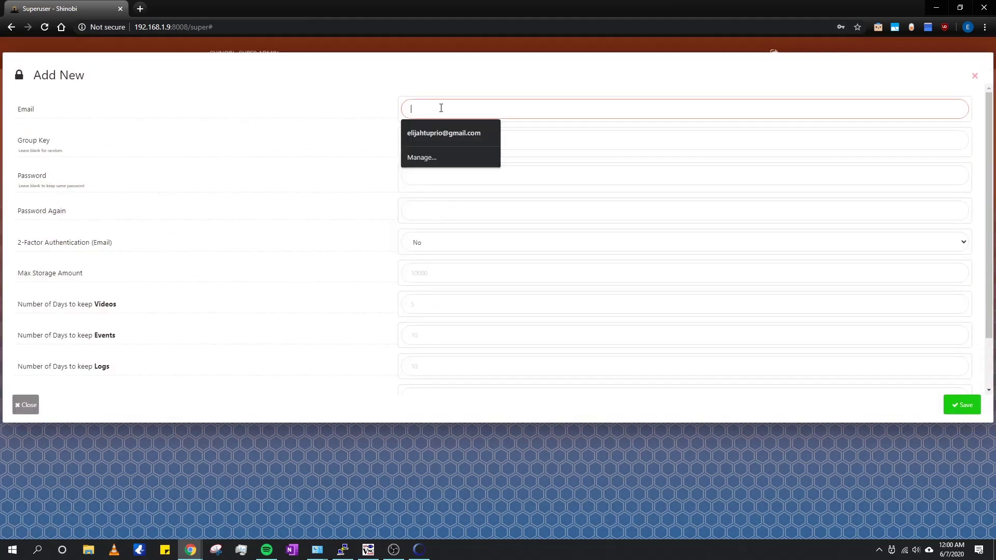
pyautogui.press('Down')
pyautogui.press('Return')
pyautogui.click(444, 141)
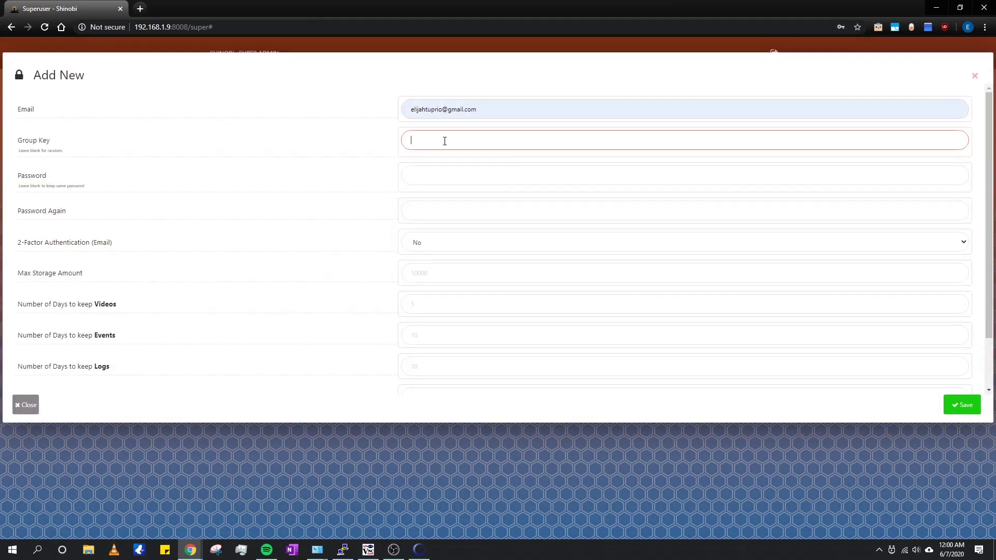
pyautogui.click(439, 173)
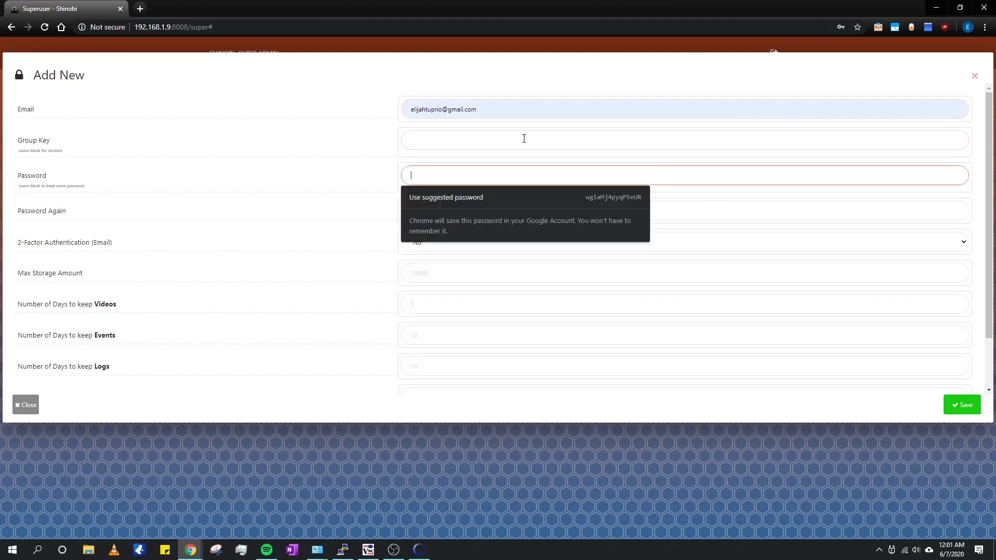
pyautogui.write('a')
pyautogui.press('BackSpace')
pyautogui.write('1234')
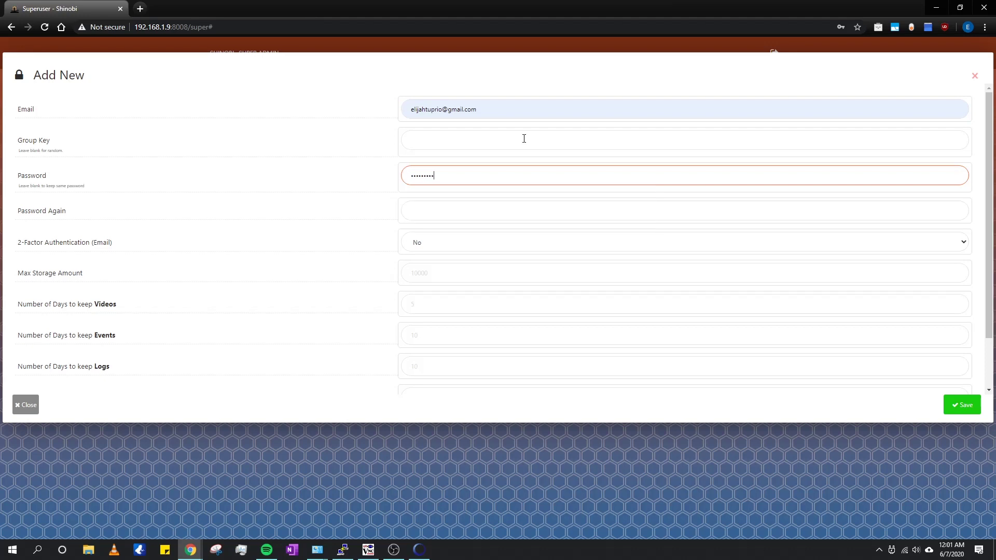
pyautogui.press('Tab')
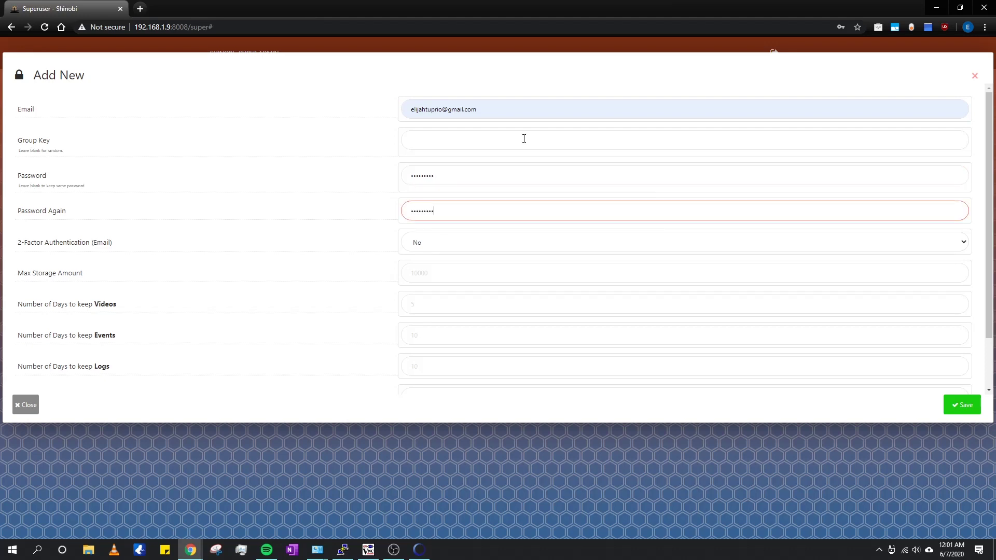
# Step: Set max storage 850000, 14-day video, event and log retention, 2 cameras, and save
pyautogui.click(452, 273)
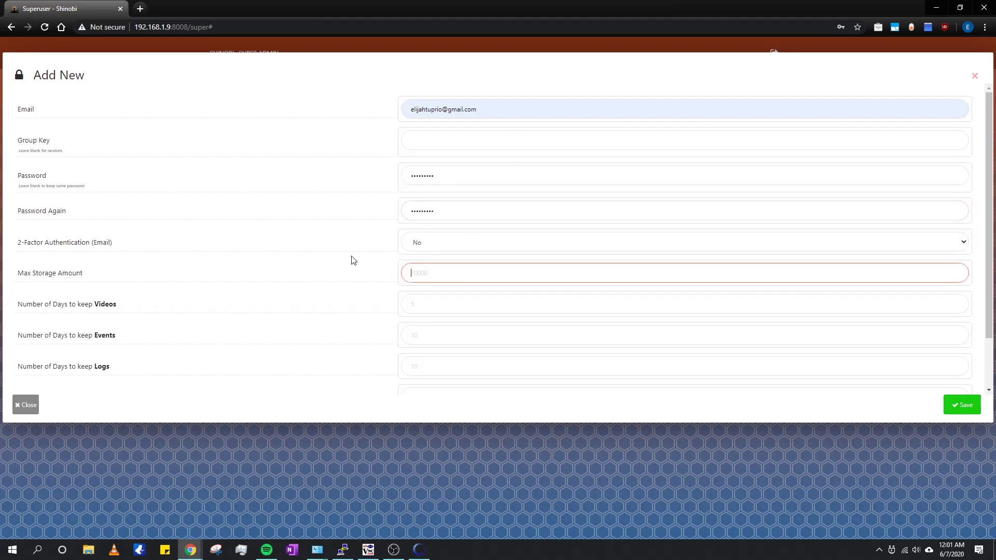
pyautogui.scroll(-1, 332, 257)
pyautogui.write('80000')
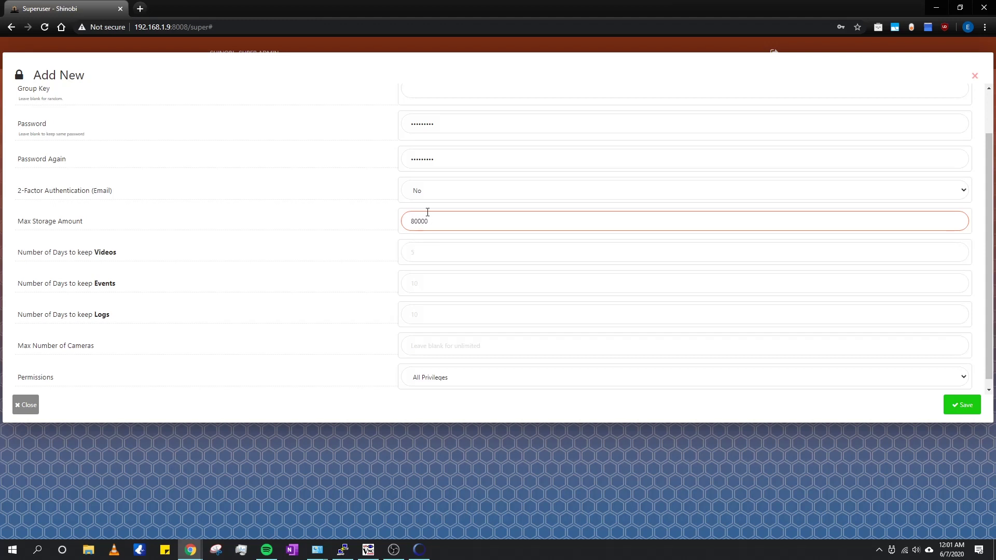
pyautogui.write('5')
pyautogui.click(427, 250)
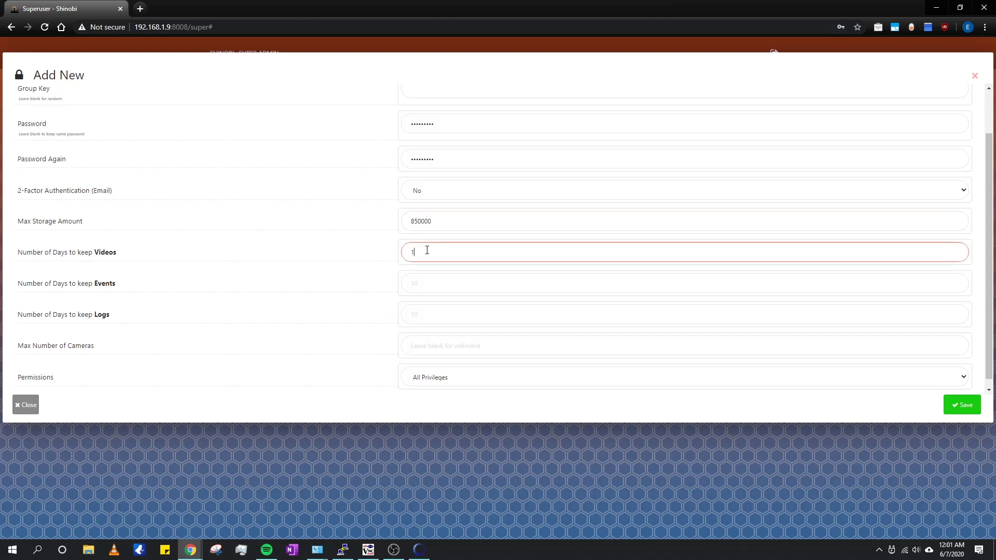
pyautogui.press('Tab')
pyautogui.write('14')
pyautogui.press('Tab')
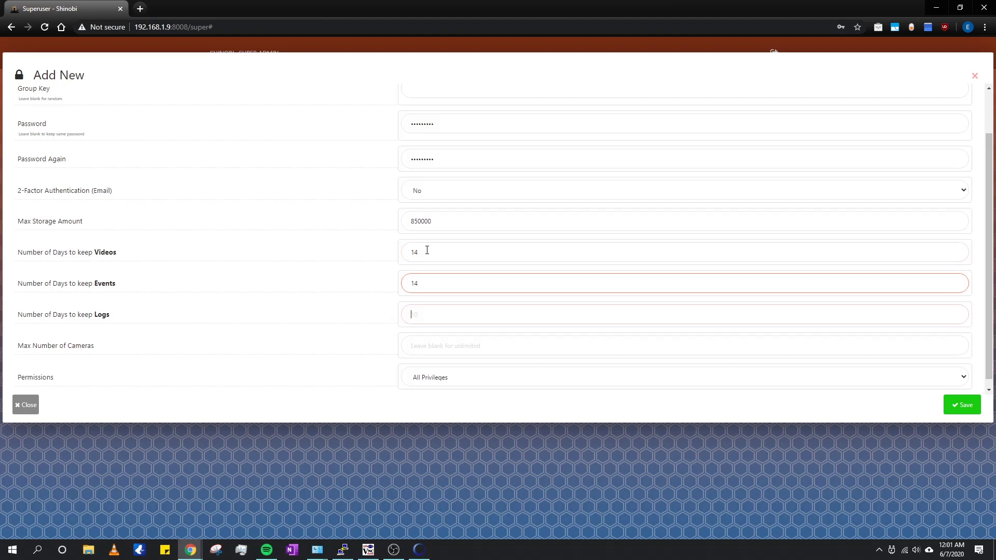
pyautogui.click(444, 348)
pyautogui.write('2')
pyautogui.scroll(-1, 856, 365)
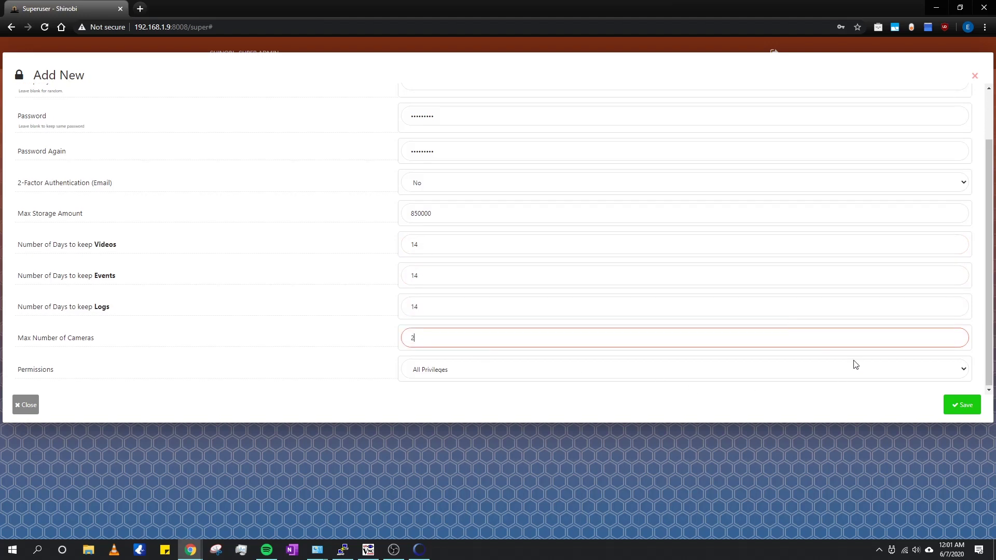
pyautogui.click(962, 404)
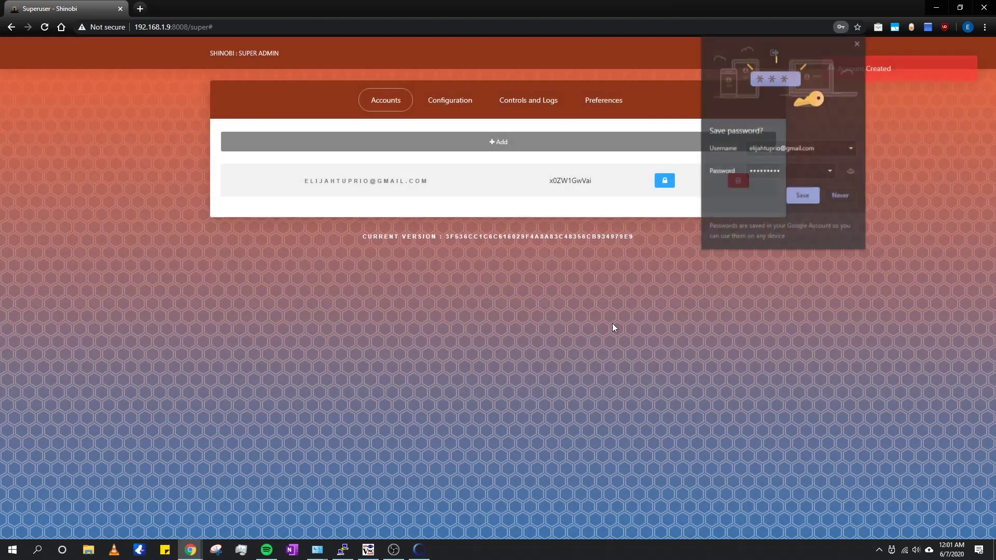
# Step: Open the server configuration settings and briefly view them as JSON
pyautogui.click(858, 42)
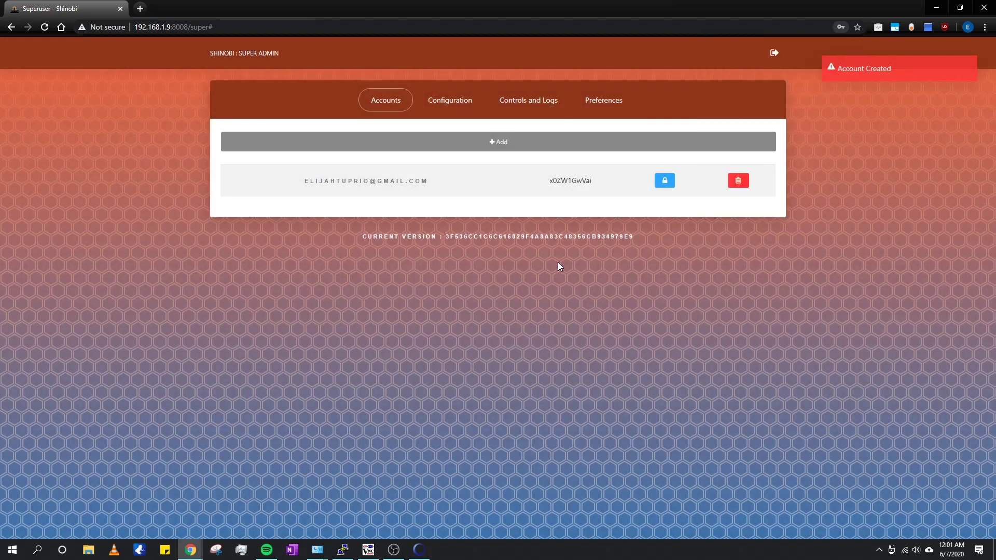
pyautogui.click(465, 104)
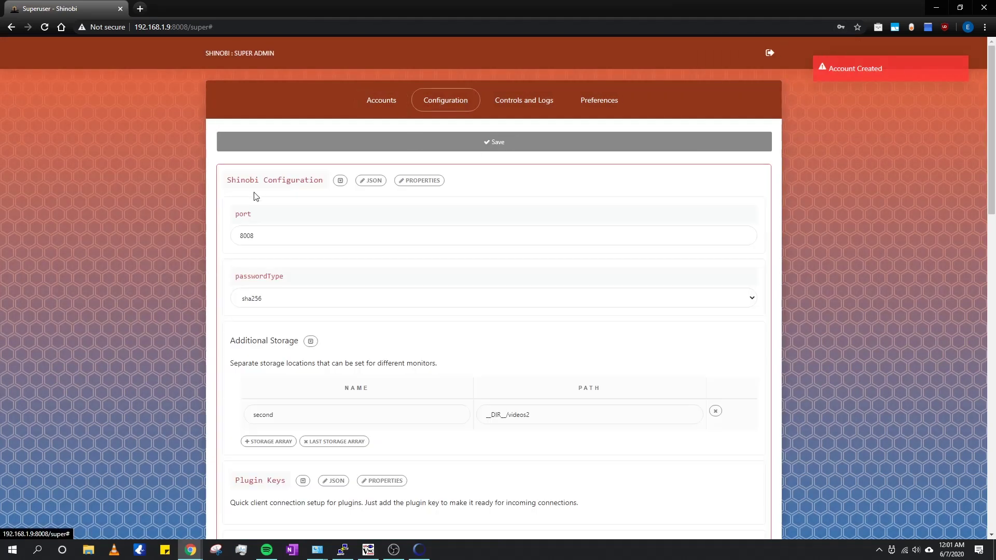
pyautogui.click(370, 185)
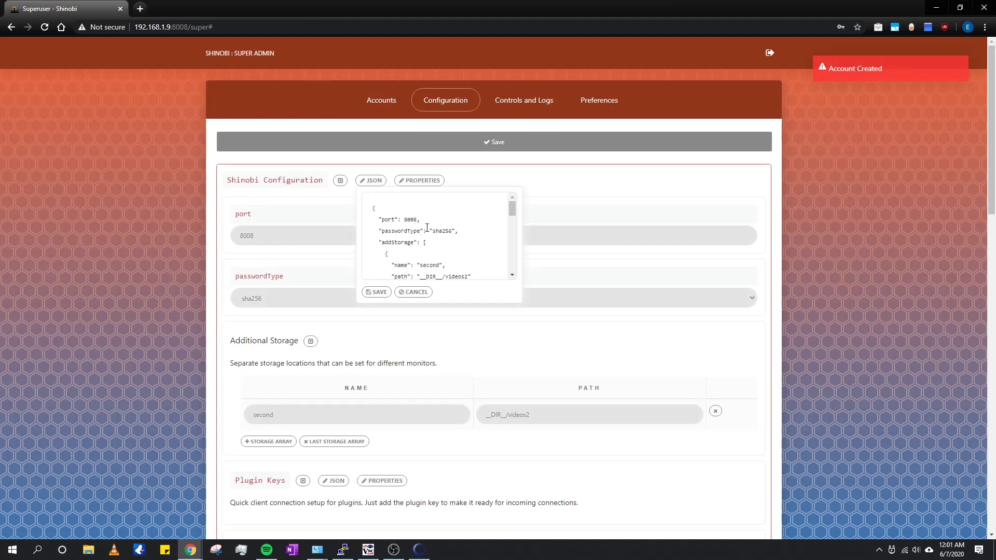
pyautogui.scroll(-1, 427, 228)
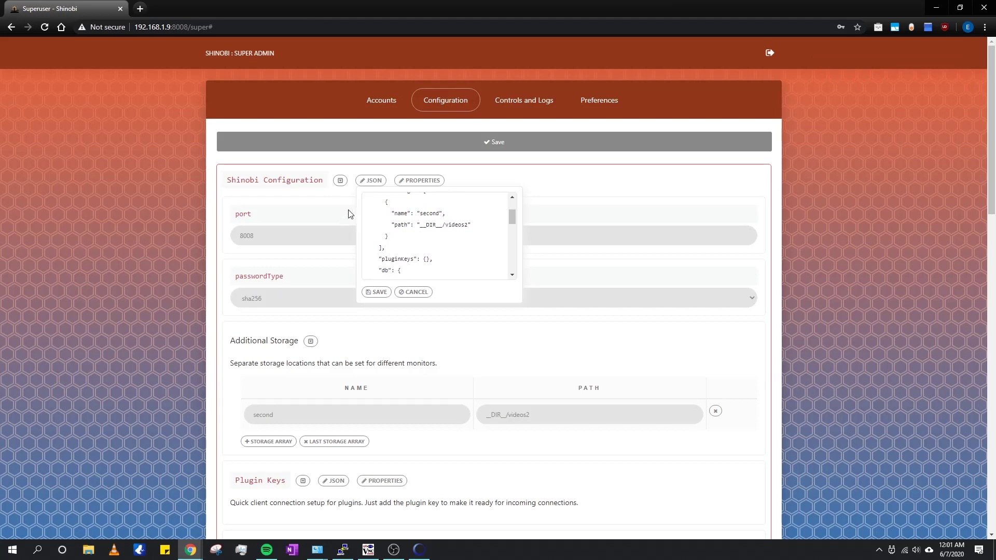
pyautogui.click(342, 181)
pyautogui.click(343, 183)
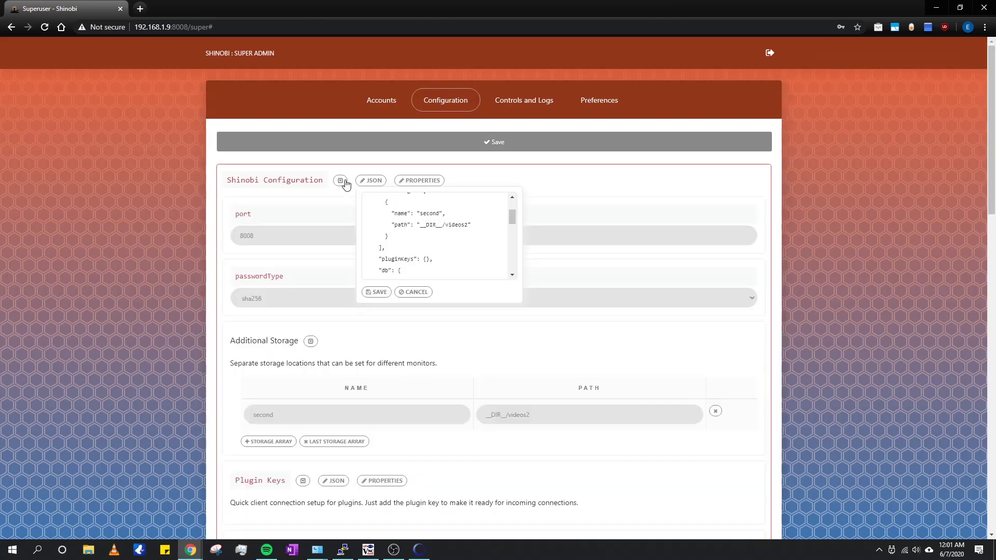
pyautogui.click(375, 182)
pyautogui.scroll(-1, 635, 384)
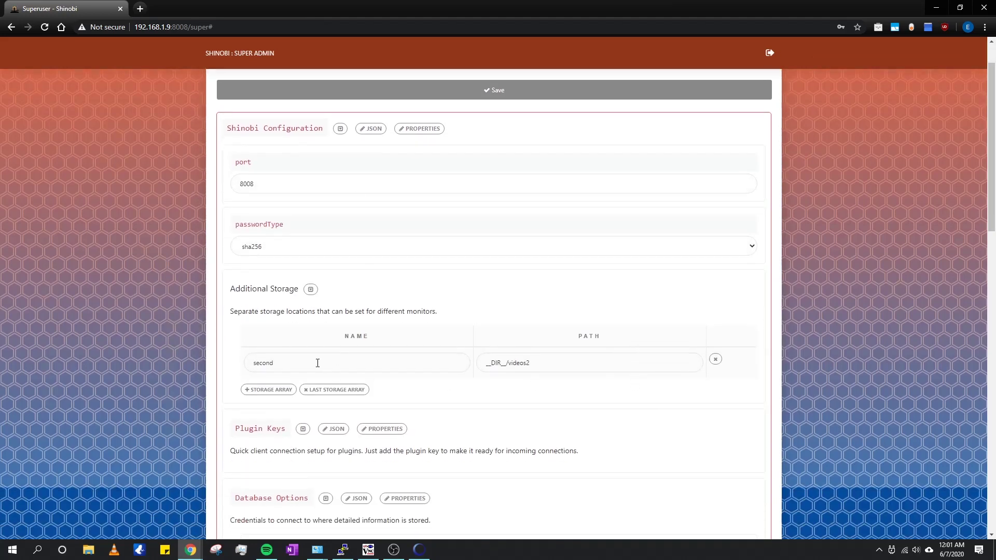
# Step: Delete the 'second' storage entry and add a new one named WD Purple, selecting its path
pyautogui.click(715, 361)
pyautogui.click(270, 330)
pyautogui.click(380, 363)
pyautogui.write('WD Purple')
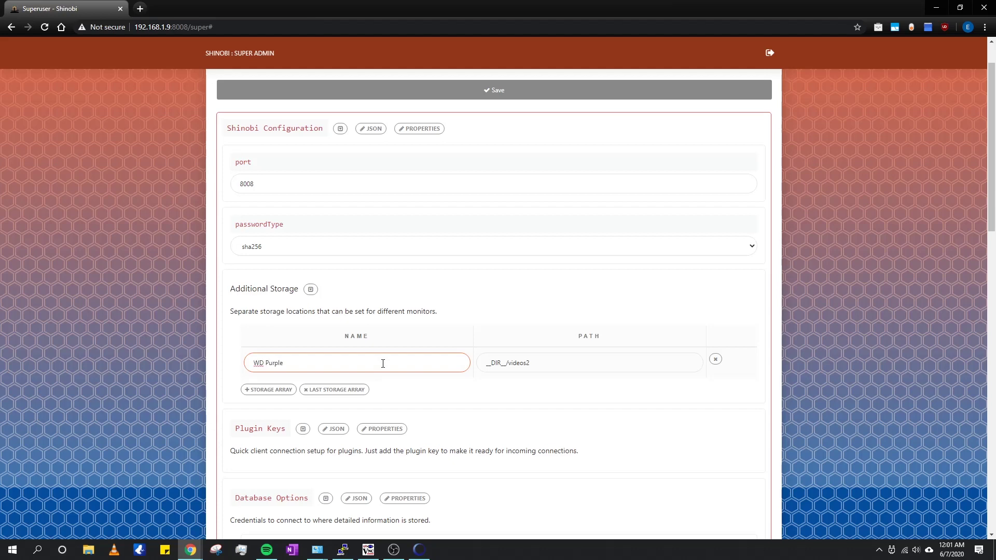
pyautogui.click(499, 362)
pyautogui.tripleClick(491, 362)
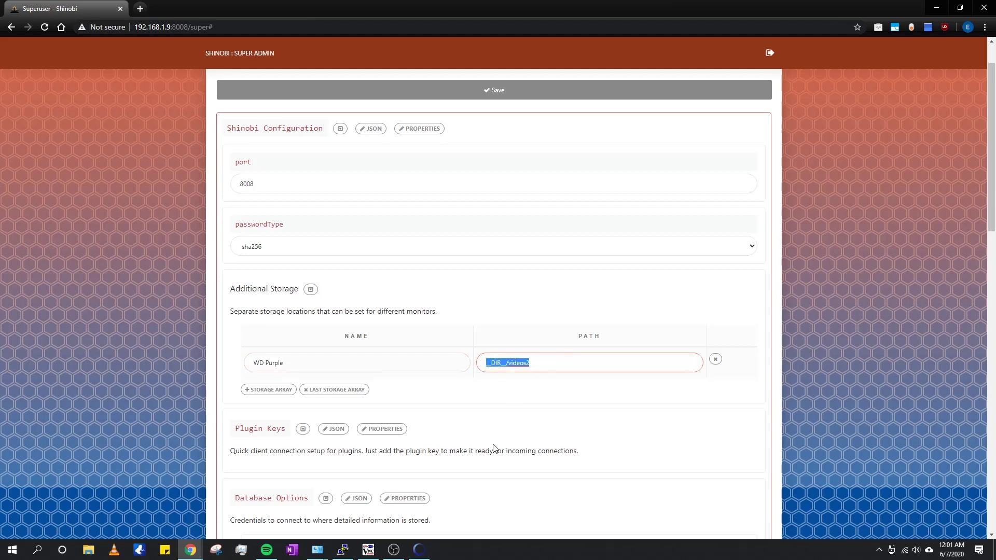
pyautogui.click(368, 549)
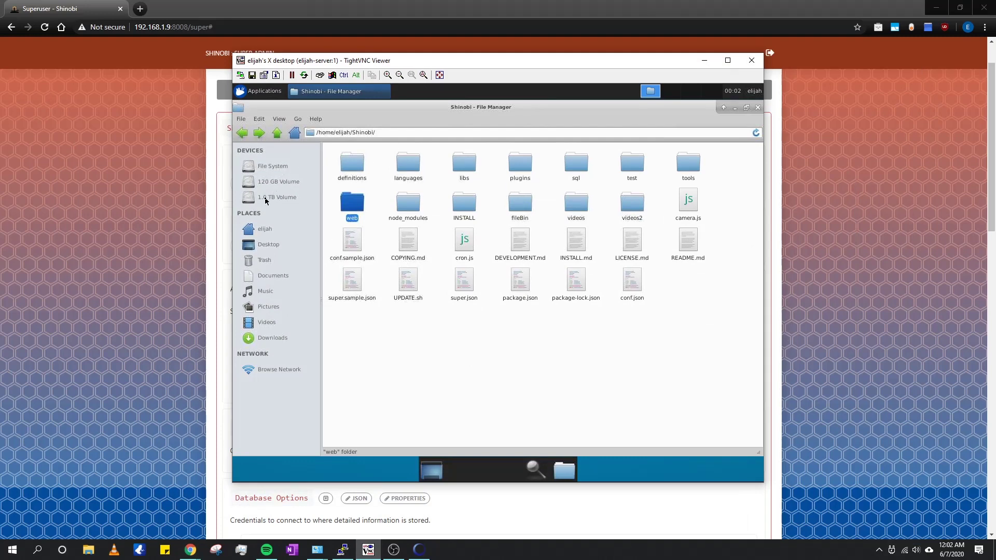
# Step: Check the 1.0 TB volume's properties to find its location under /media/elijah
pyautogui.click(265, 201)
pyautogui.rightClick(458, 196)
pyautogui.click(497, 313)
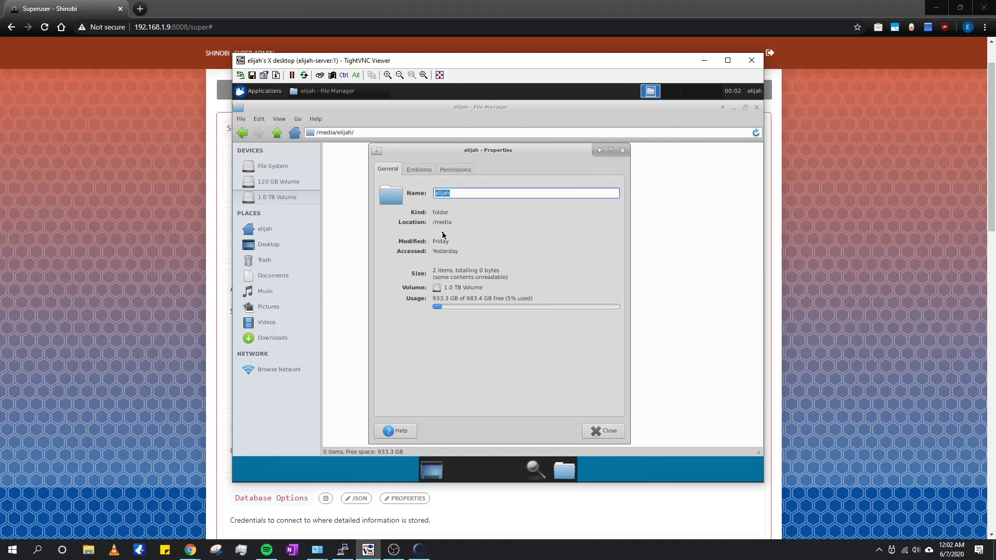
pyautogui.click(622, 151)
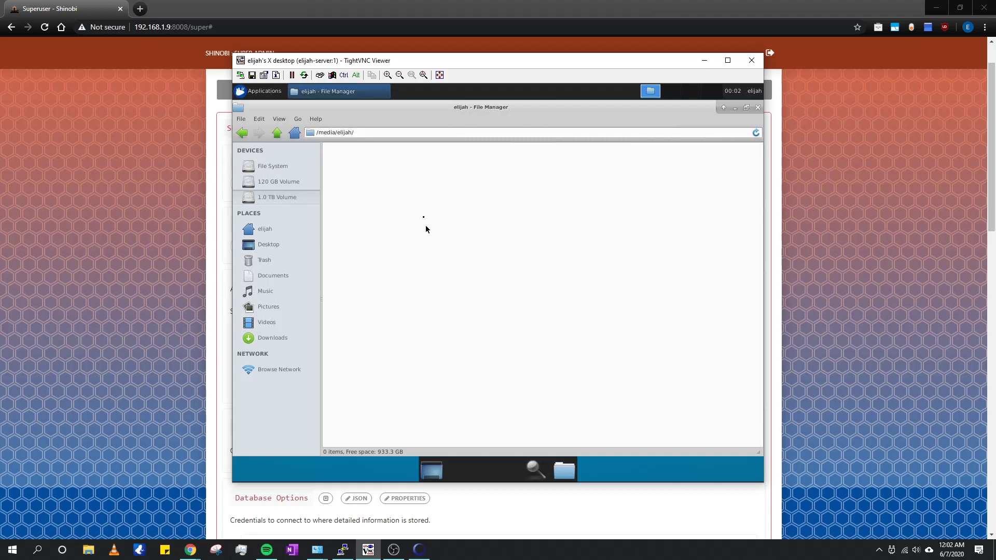
pyautogui.hotkey('alt', 'Tab')
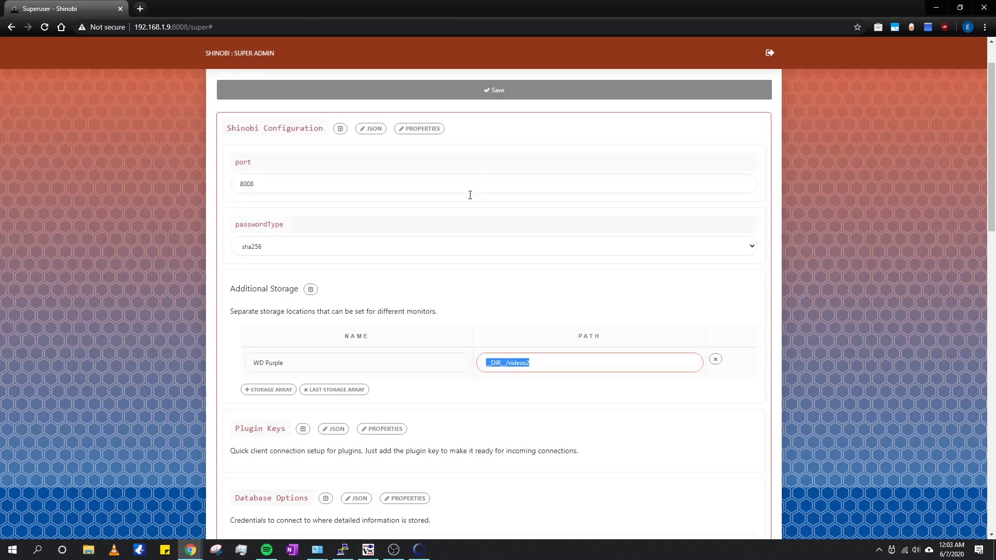
# Step: Set WD Purple's storage path to /media/elijah/ and save the Shinobi configuration
pyautogui.write('me')
pyautogui.write('/med')
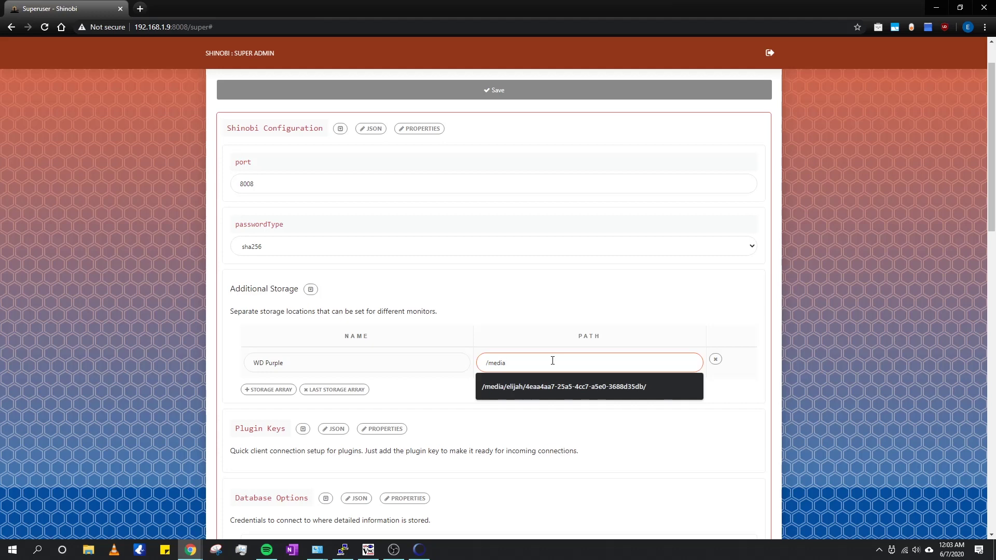
pyautogui.press('Down')
pyautogui.press('BackSpace')
pyautogui.click(420, 401)
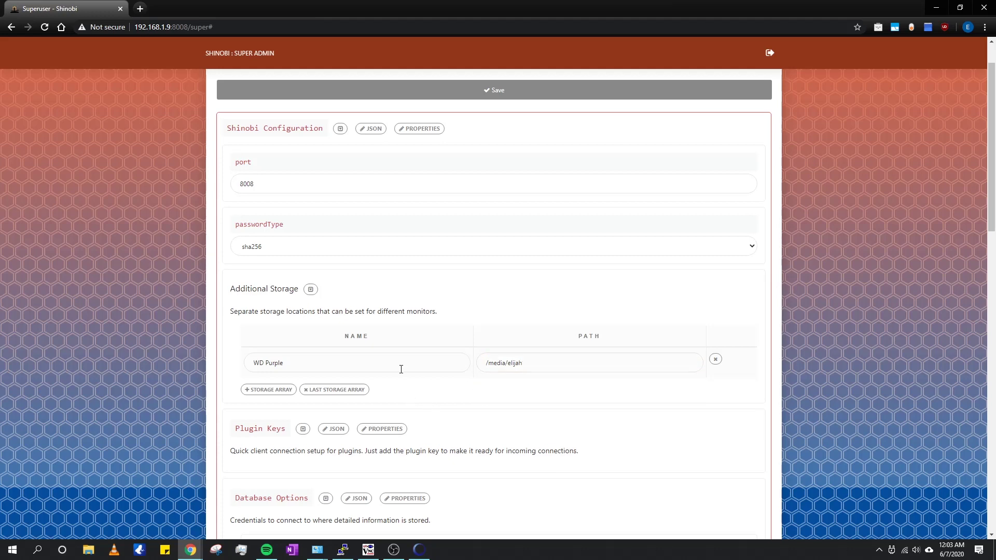
pyautogui.click(543, 368)
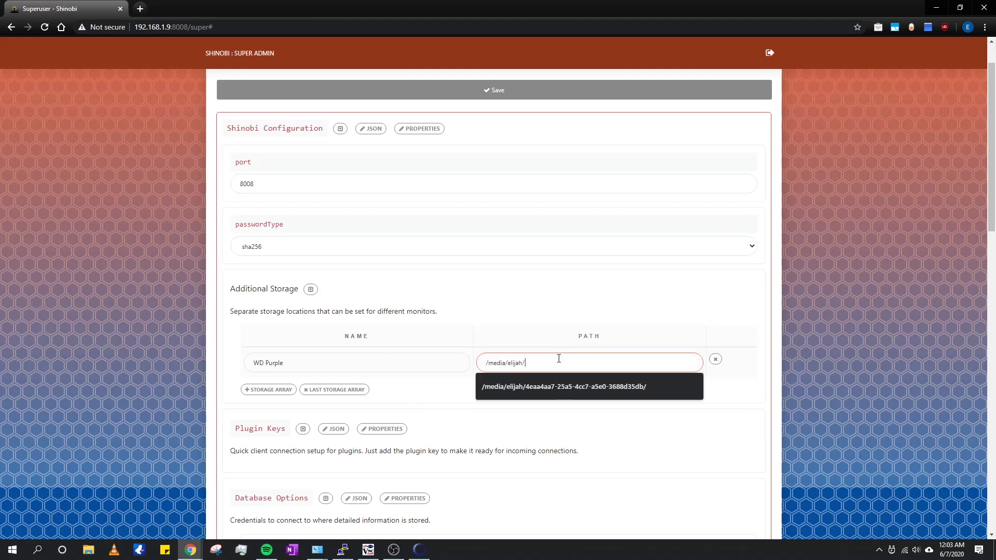
pyautogui.click(531, 314)
pyautogui.scroll(-5, 339, 233)
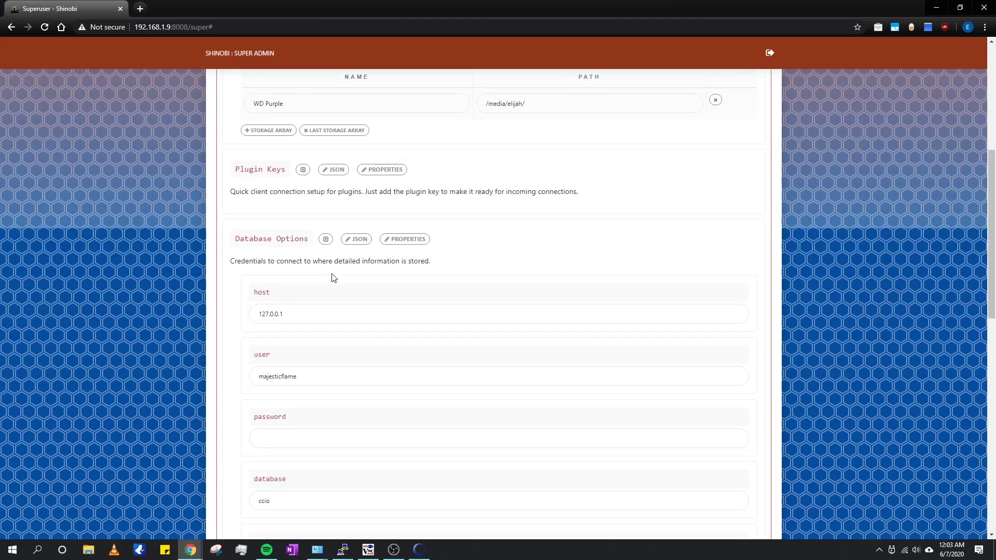
pyautogui.scroll(6, 333, 278)
pyautogui.click(503, 142)
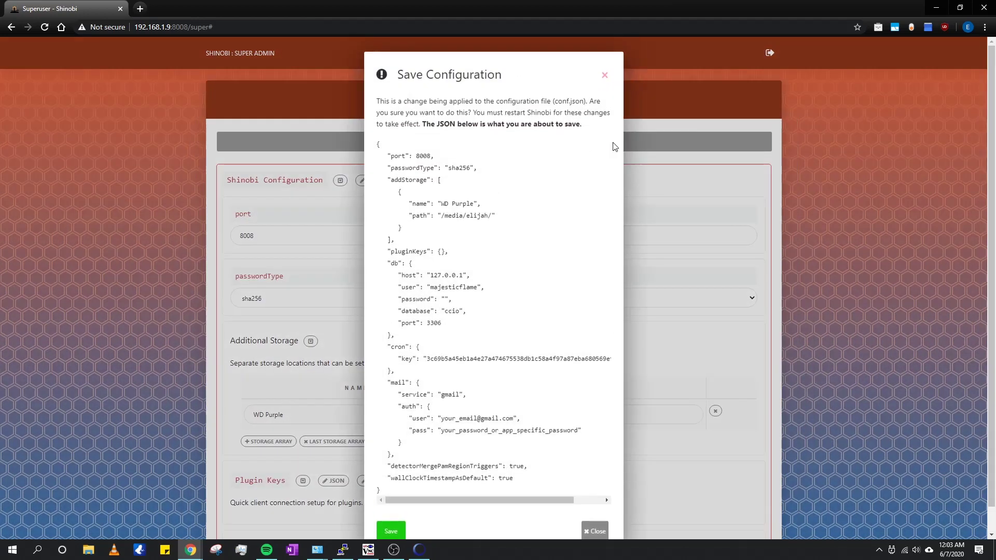
pyautogui.click(397, 532)
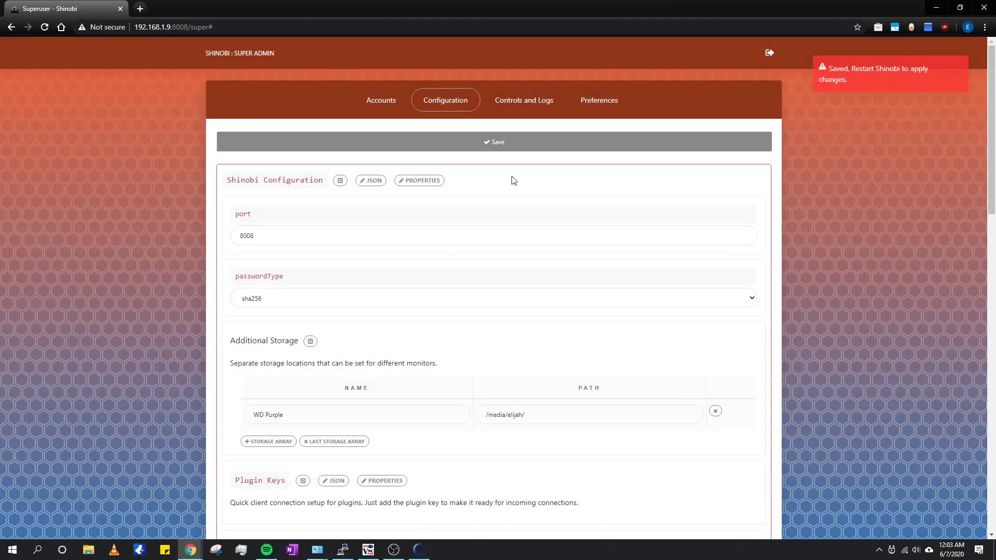
# Step: Restart the CRON and Core services from Controls and Logs
pyautogui.click(523, 104)
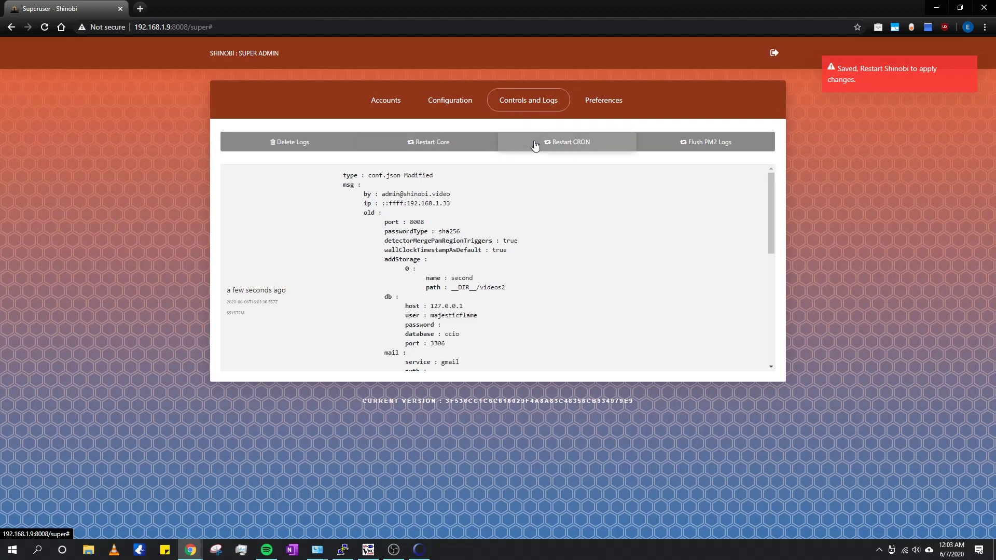
pyautogui.click(606, 145)
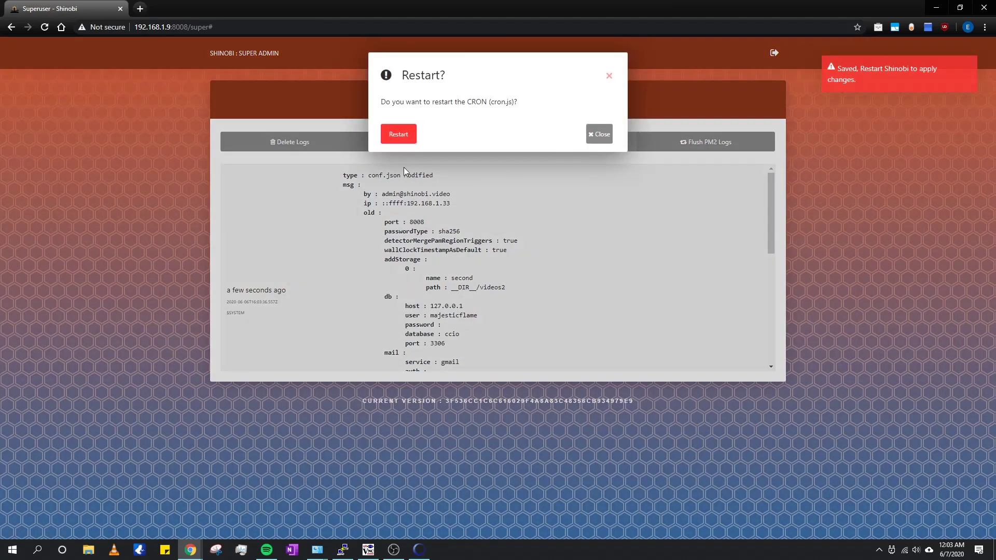
pyautogui.click(405, 138)
pyautogui.click(428, 144)
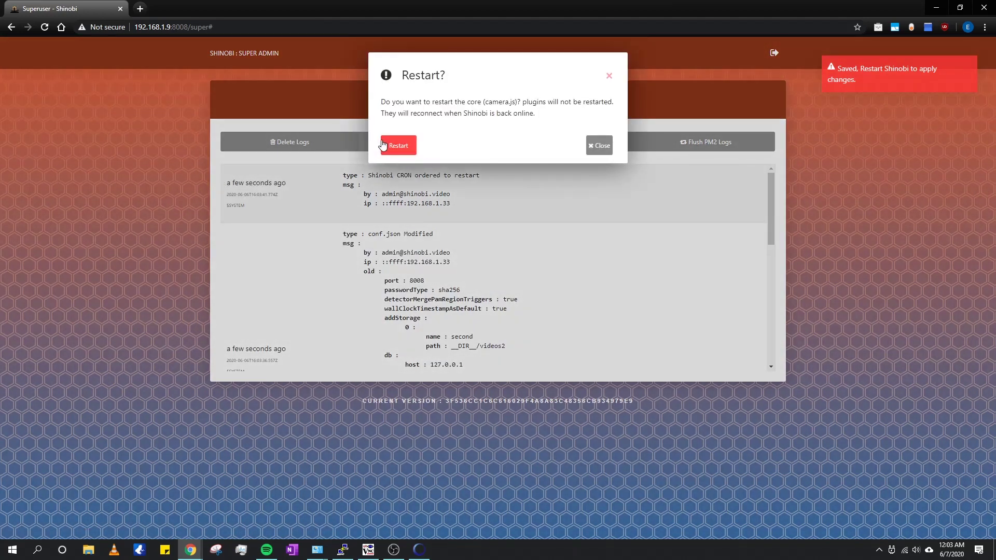
pyautogui.click(382, 144)
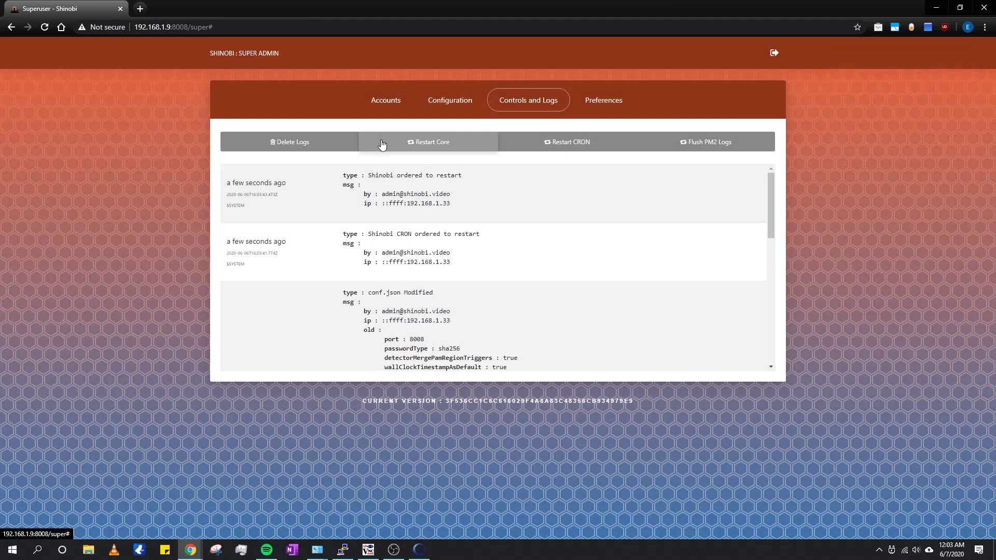
# Step: Save a new superuser password in Preferences and go to the Accounts list
pyautogui.click(603, 100)
pyautogui.click(478, 211)
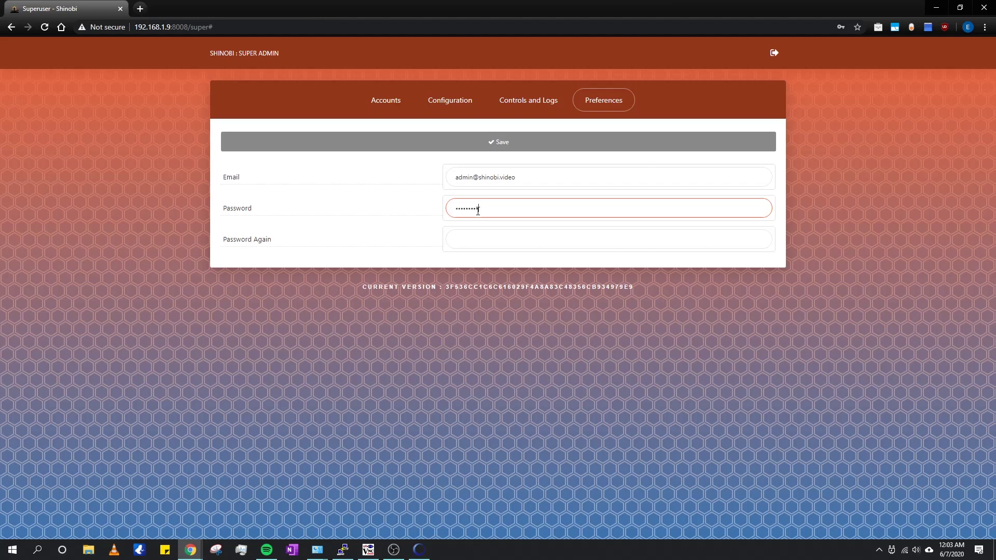
pyautogui.press('Tab')
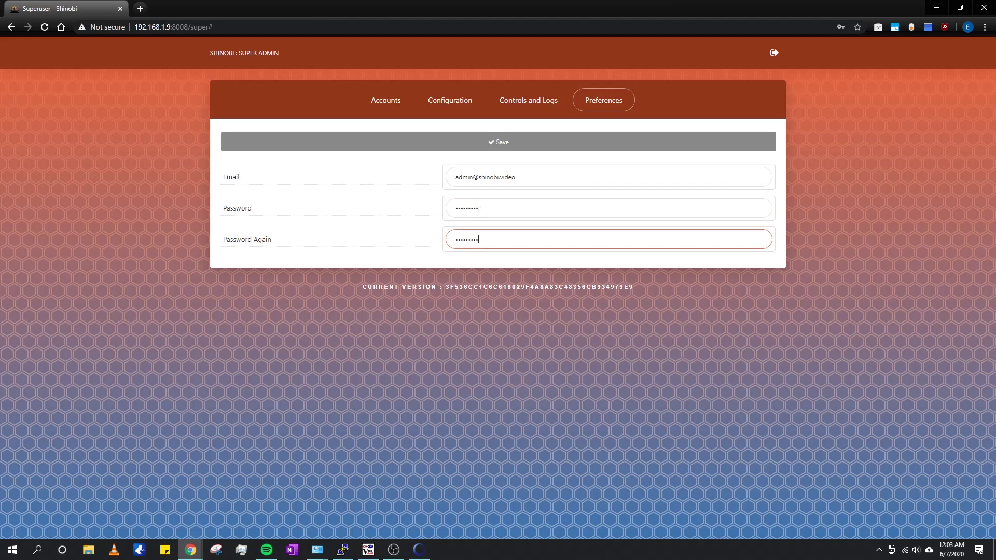
pyautogui.click(518, 147)
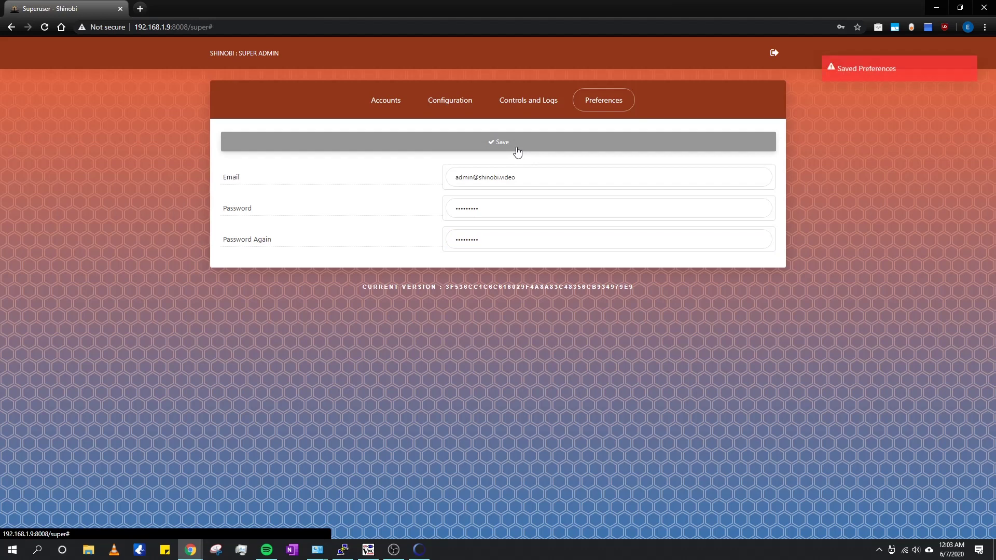
pyautogui.click(394, 102)
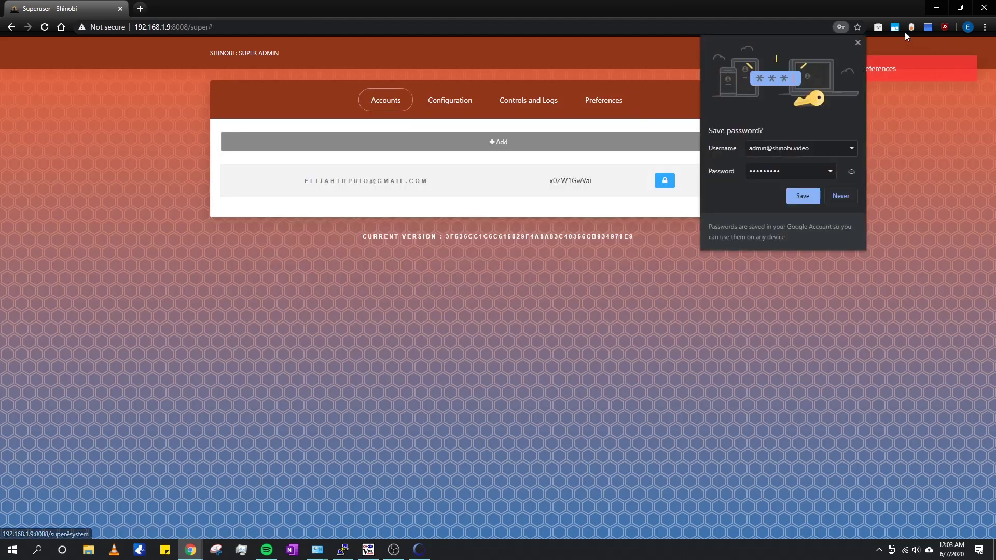
pyautogui.click(857, 43)
# Step: Log in to the Shinobi dashboard at 192.168.1.9:8008 with the new account's e-mail and password
pyautogui.hotkey('ctrl', 'shift', 't')
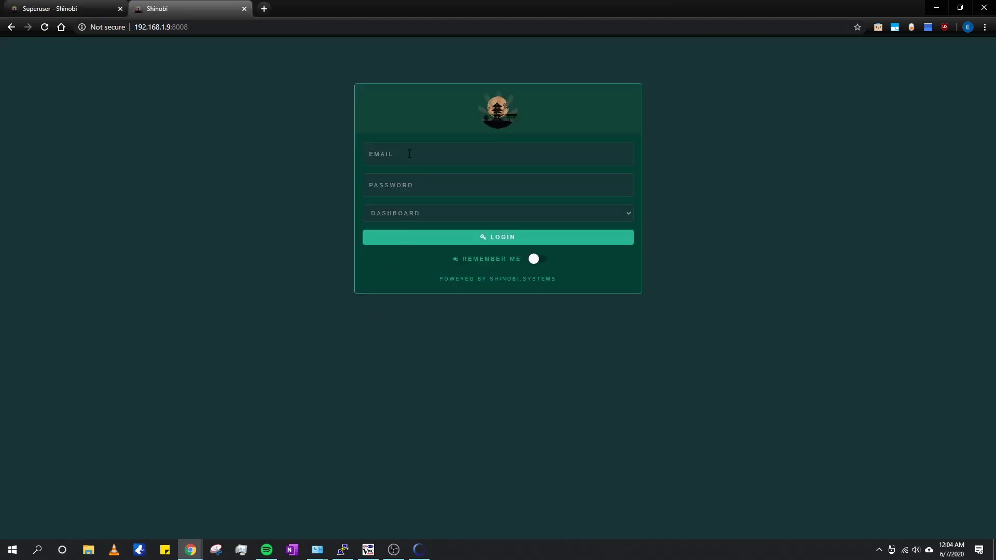
pyautogui.click(409, 153)
pyautogui.click(408, 179)
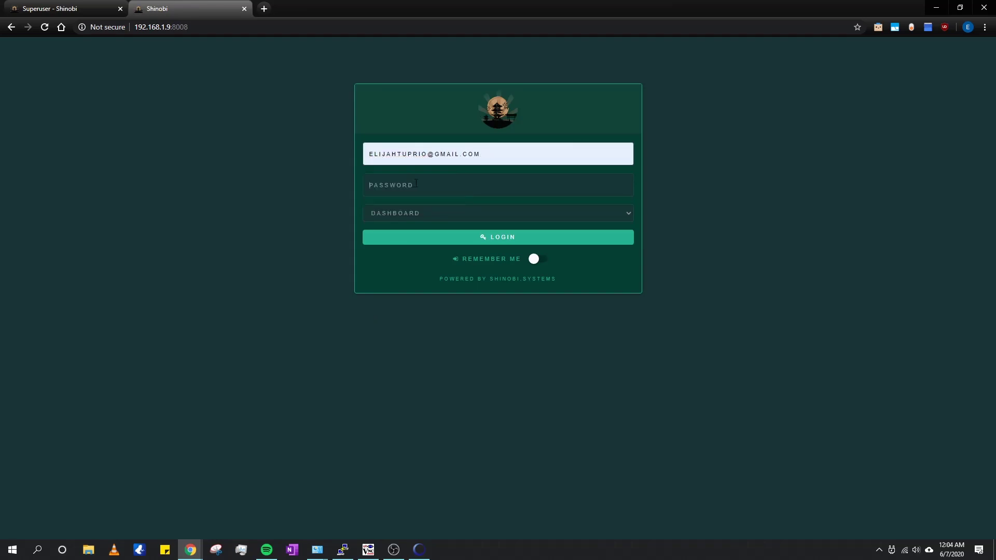
pyautogui.click(416, 183)
pyautogui.write('a')
pyautogui.press('Return')
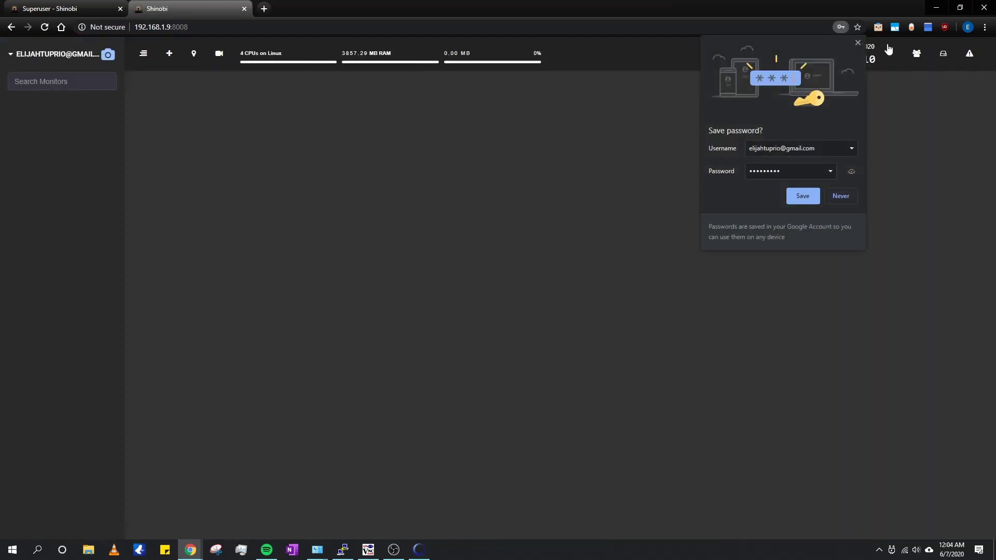
pyautogui.click(857, 43)
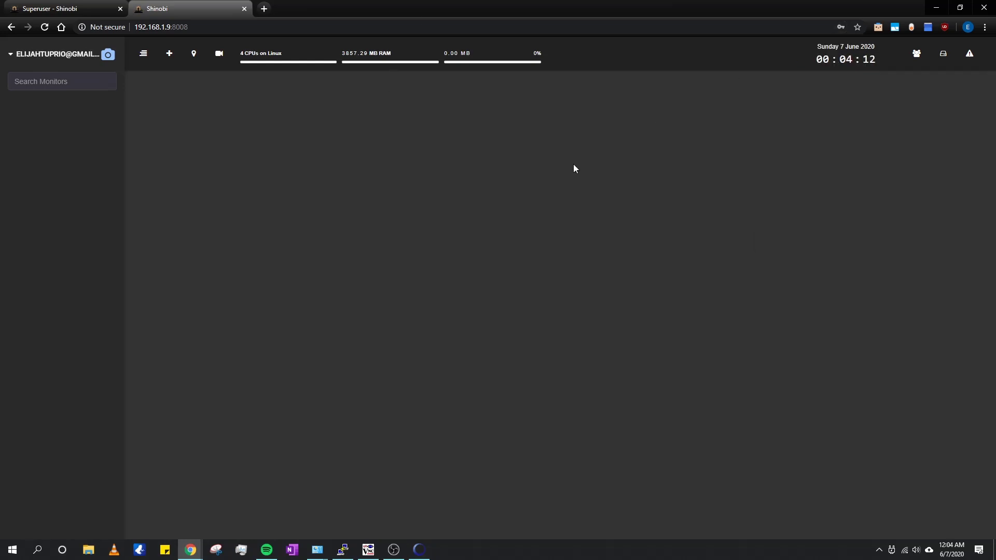
pyautogui.click(169, 53)
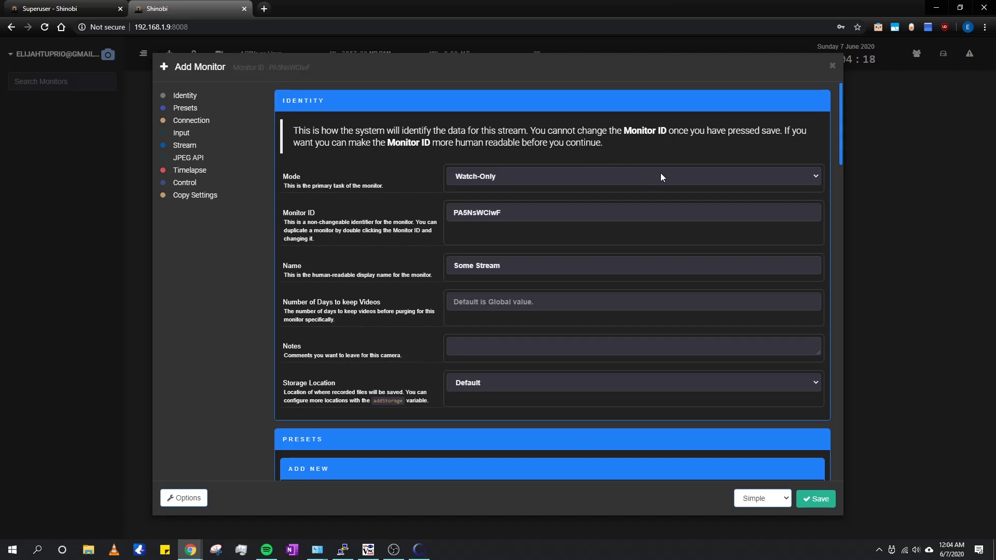
# Step: Change the new monitor's Monitor ID to TV CCTV
pyautogui.moveTo(502, 212); pyautogui.dragTo(425, 212)
pyautogui.write('Fr')
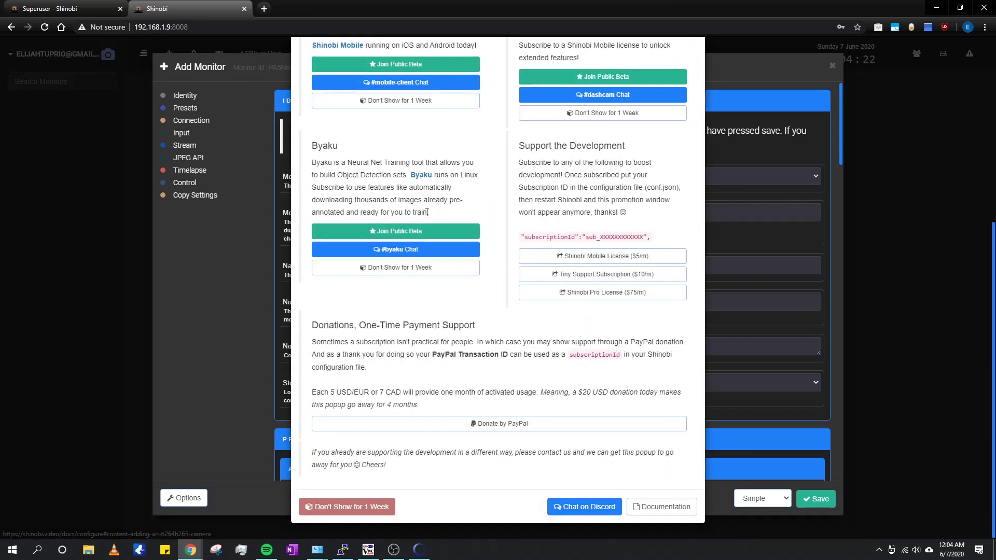
pyautogui.scroll(3, 681, 154)
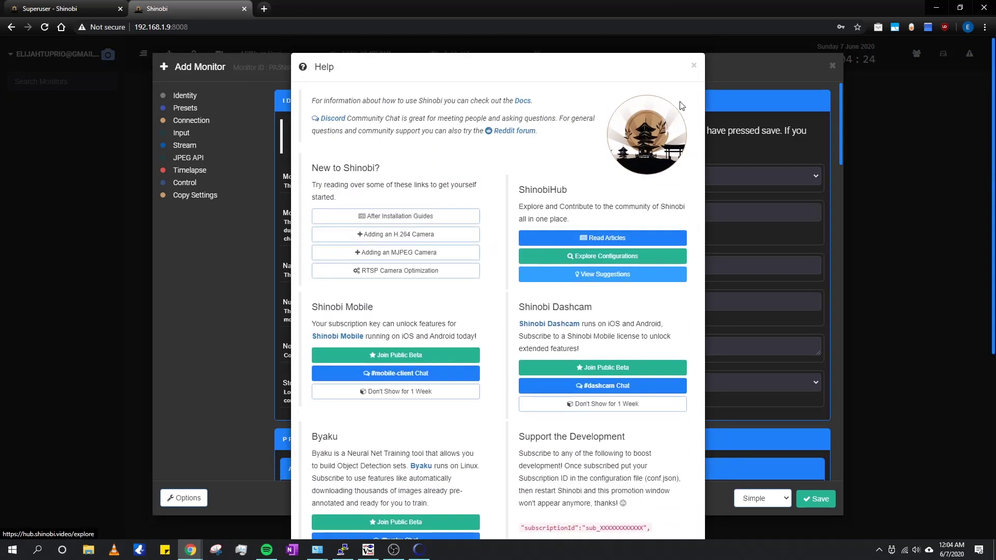
pyautogui.click(696, 67)
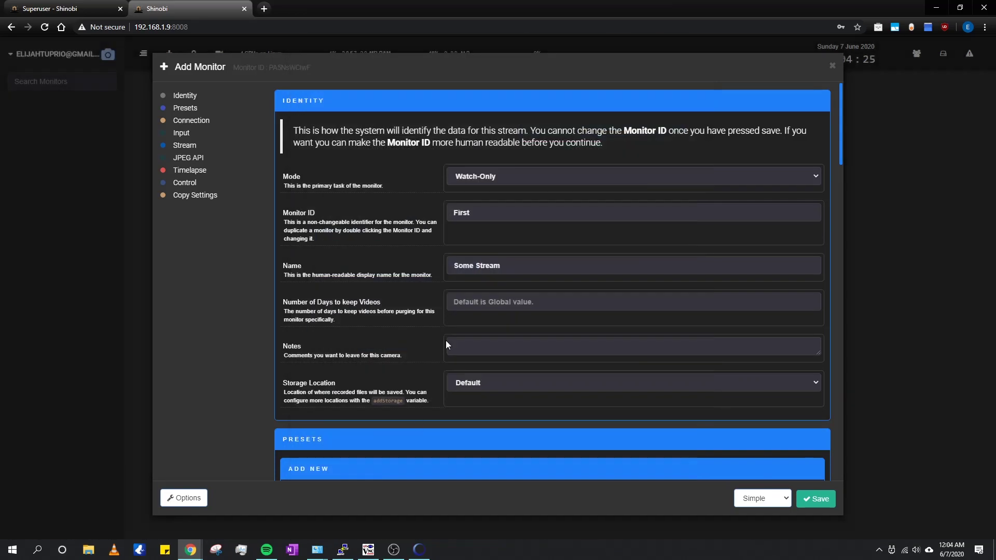
pyautogui.click(486, 217)
pyautogui.write('First Floor CCTV')
pyautogui.moveTo(490, 212); pyautogui.dragTo(383, 216)
pyautogui.write('TV')
# Step: Rename the monitor from Some Stream to TV CCTV and store its recordings on WD Purple
pyautogui.moveTo(510, 267); pyautogui.dragTo(391, 260)
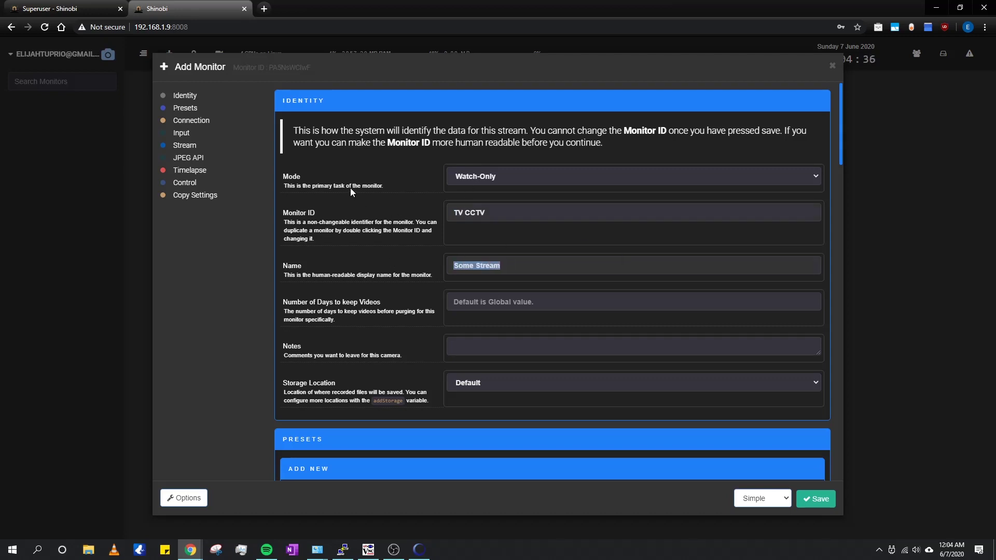
pyautogui.write('TV CCTV')
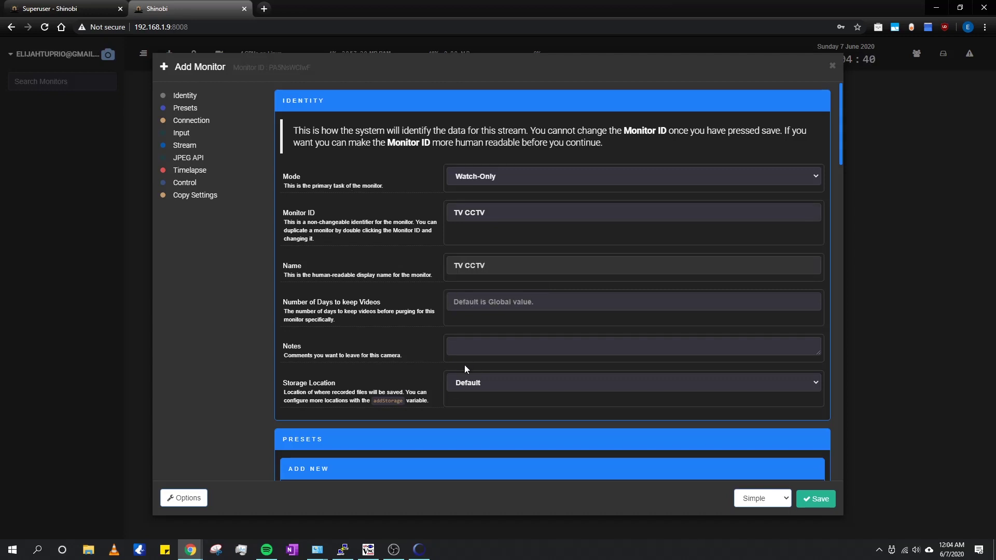
pyautogui.click(474, 383)
pyautogui.click(477, 405)
pyautogui.scroll(-3, 473, 324)
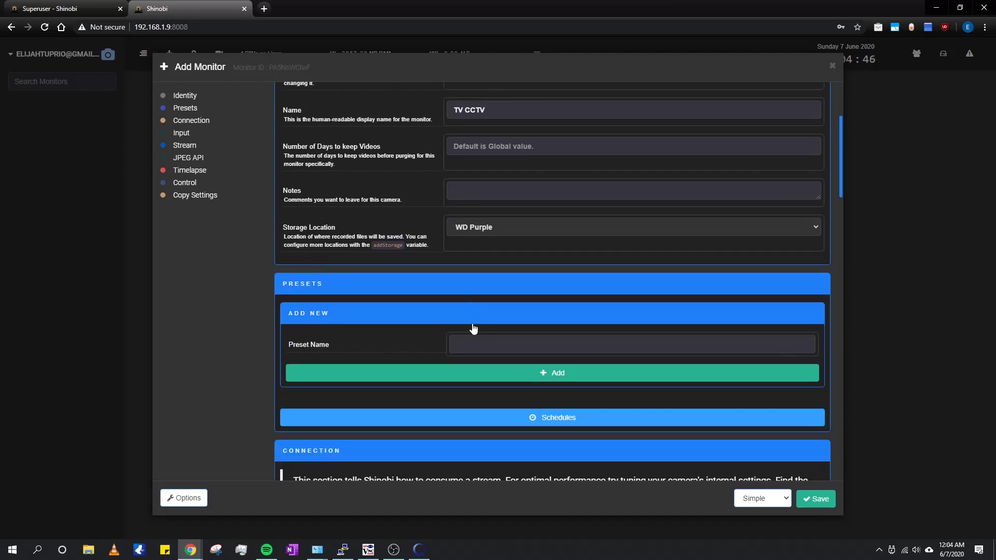
pyautogui.scroll(-3, 472, 328)
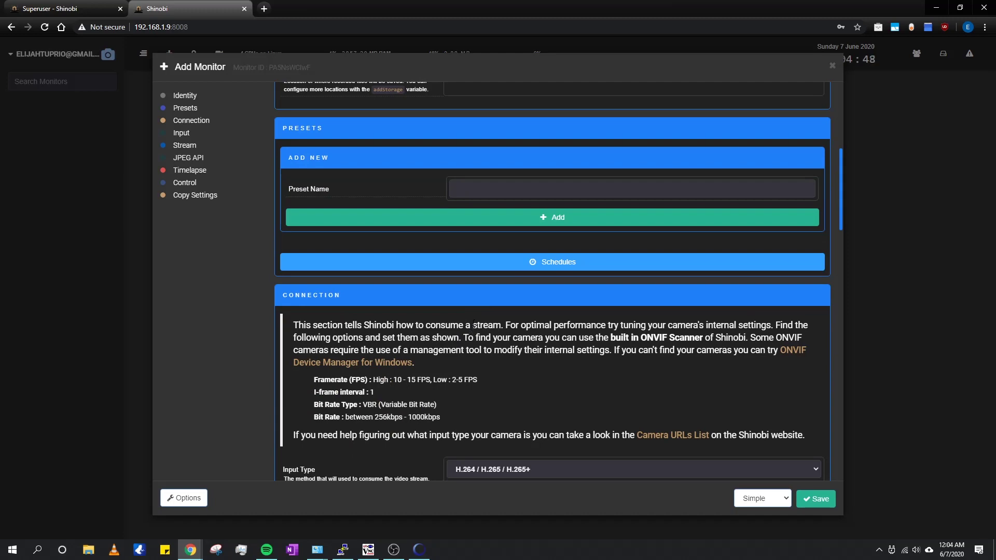
pyautogui.scroll(2, 472, 324)
pyautogui.scroll(4, 585, 287)
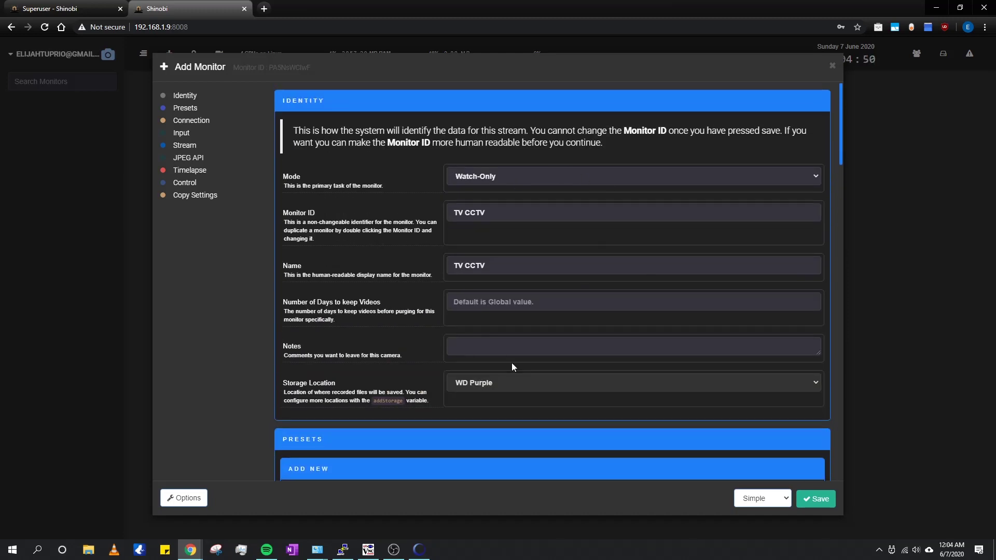
pyautogui.scroll(-10, 473, 351)
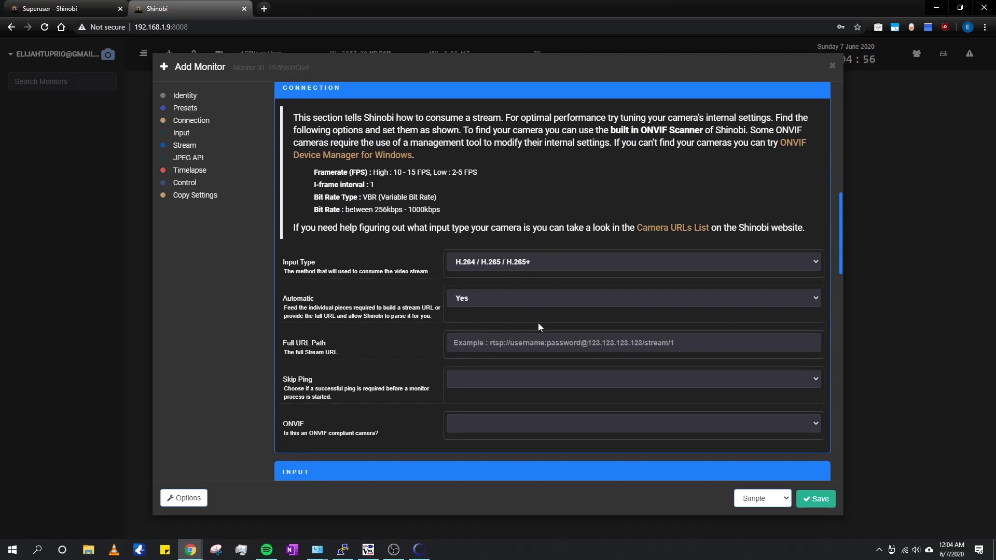
# Step: Copy camera IPC_2085087's stream address rtsp://192.168.1.5:554/onvif1 from its live video view
pyautogui.click(419, 550)
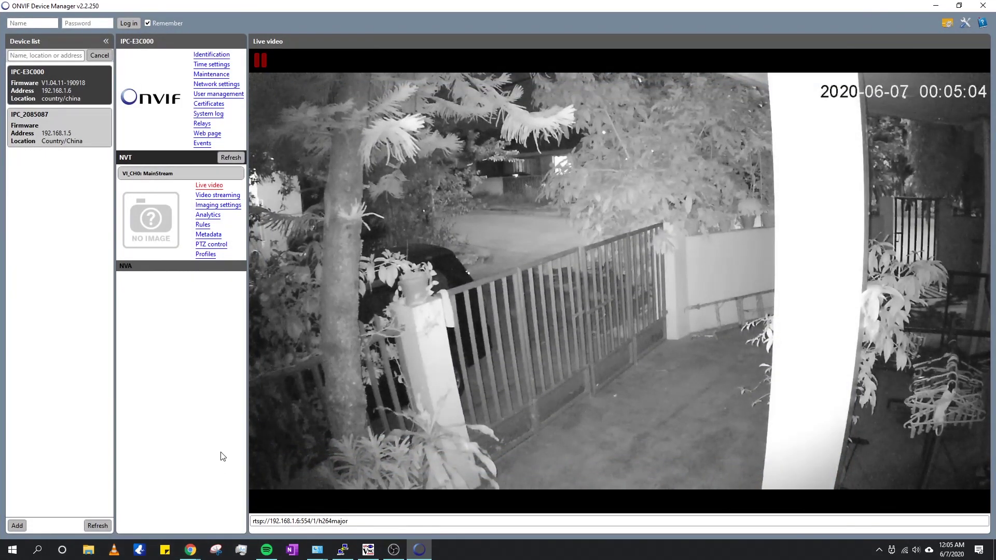
pyautogui.moveTo(348, 521); pyautogui.dragTo(223, 522)
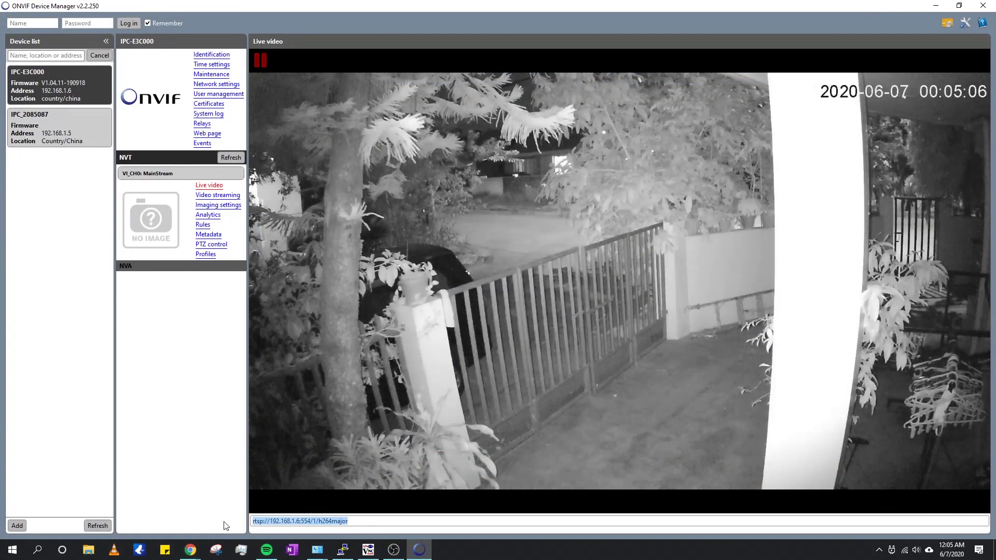
pyautogui.click(67, 138)
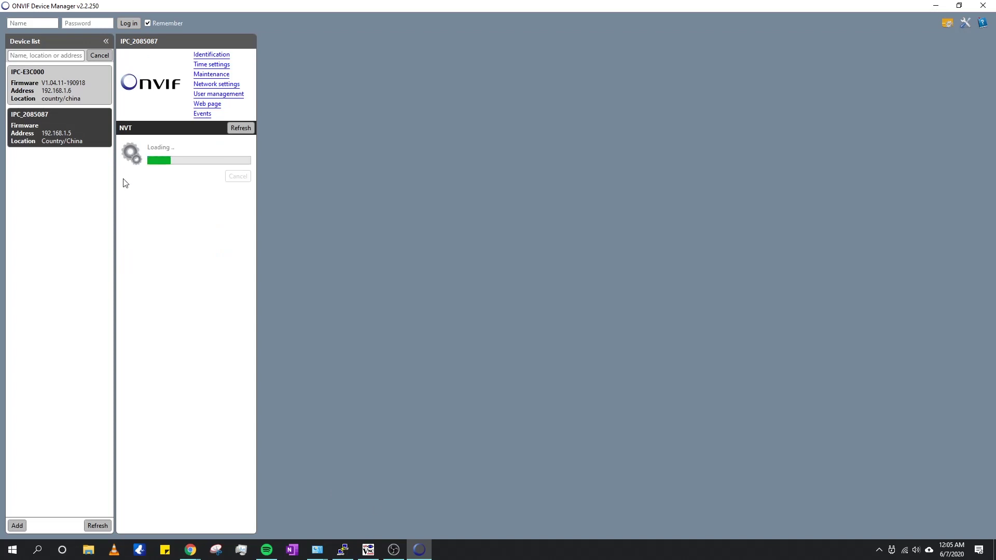
pyautogui.click(204, 157)
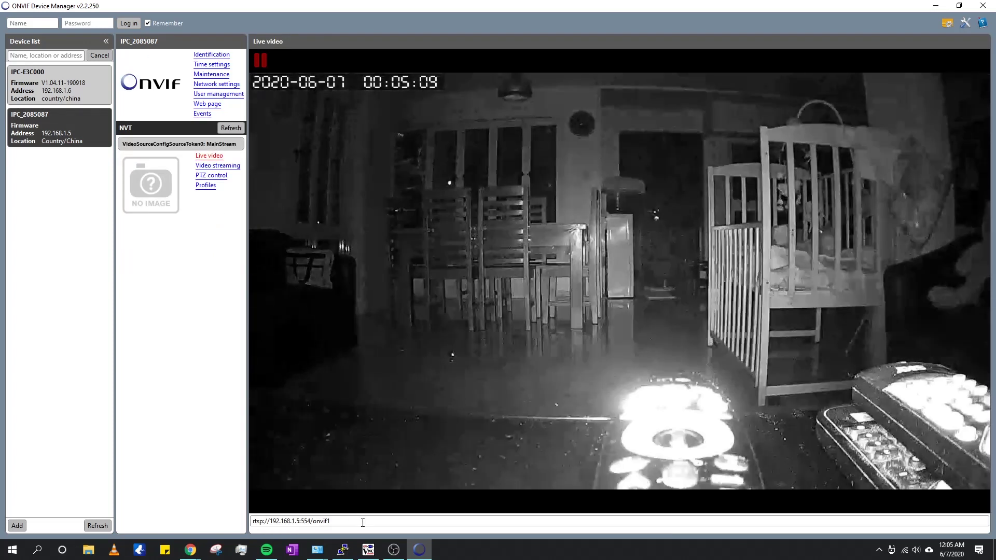
pyautogui.moveTo(362, 522); pyautogui.dragTo(222, 524)
pyautogui.hotkey('ctrl', 'c')
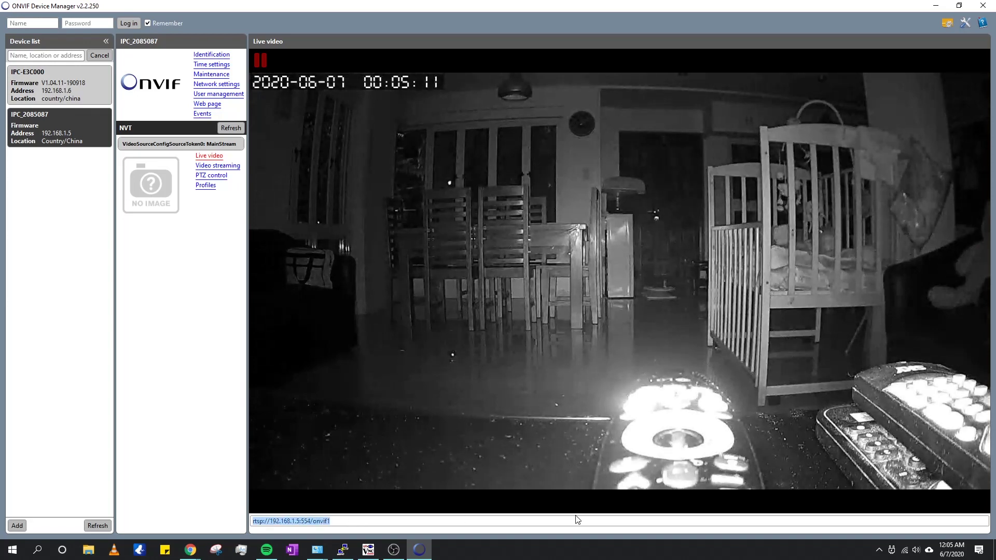
pyautogui.click(936, 5)
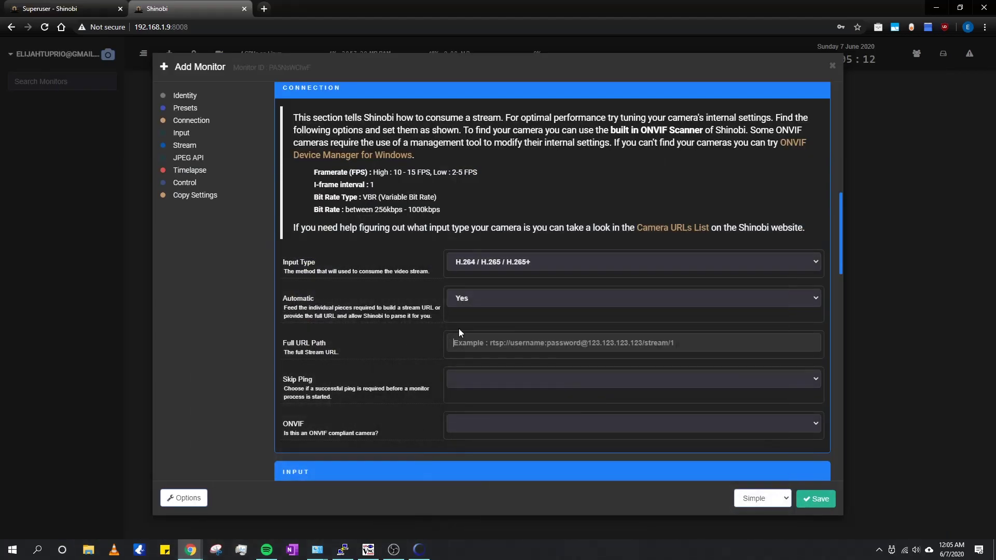
# Step: Paste rtsp://192.168.1.5:554/onvif1 as Full URL Path, save TV CCTV, and open its stream
pyautogui.hotkey('ctrl', 'v')
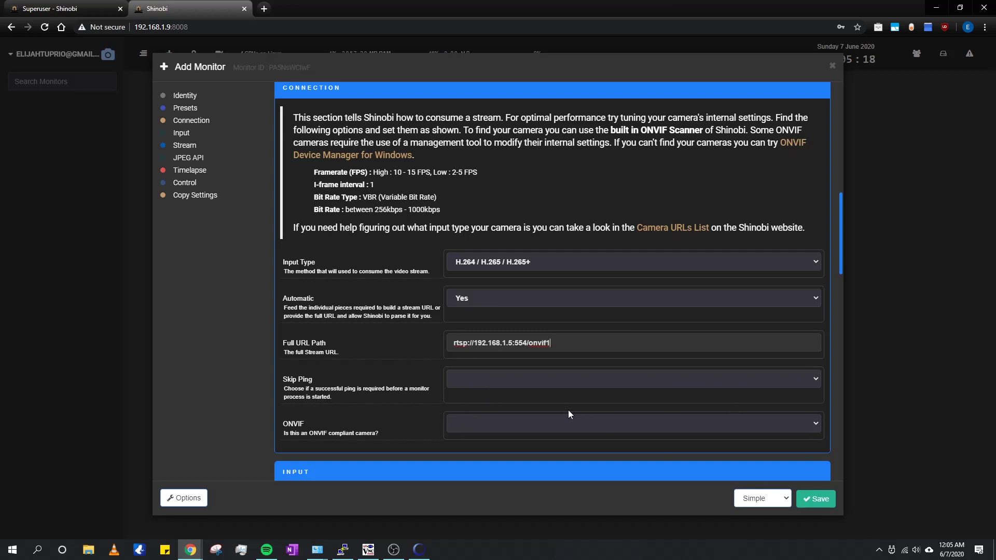
pyautogui.scroll(-2, 560, 404)
pyautogui.scroll(10, 443, 382)
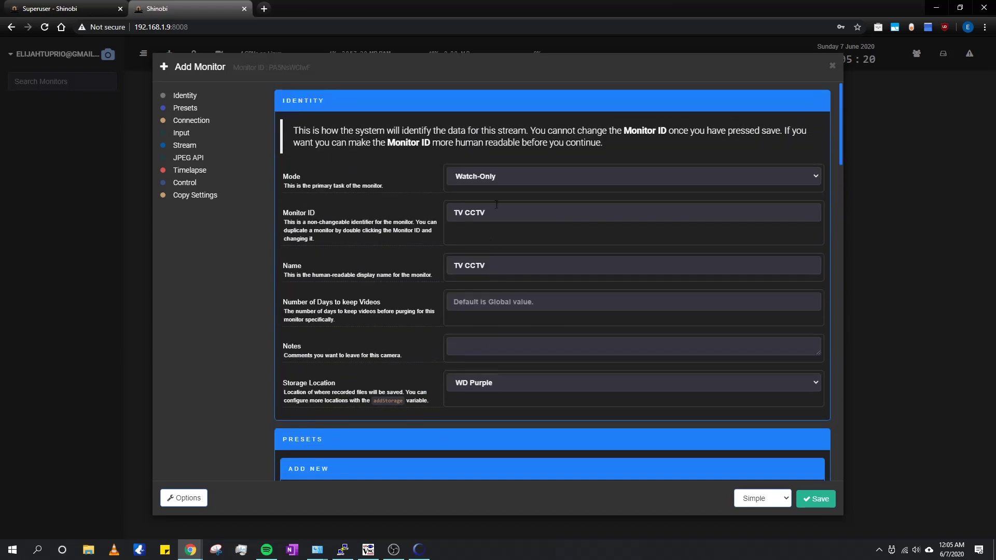
pyautogui.scroll(-12, 394, 166)
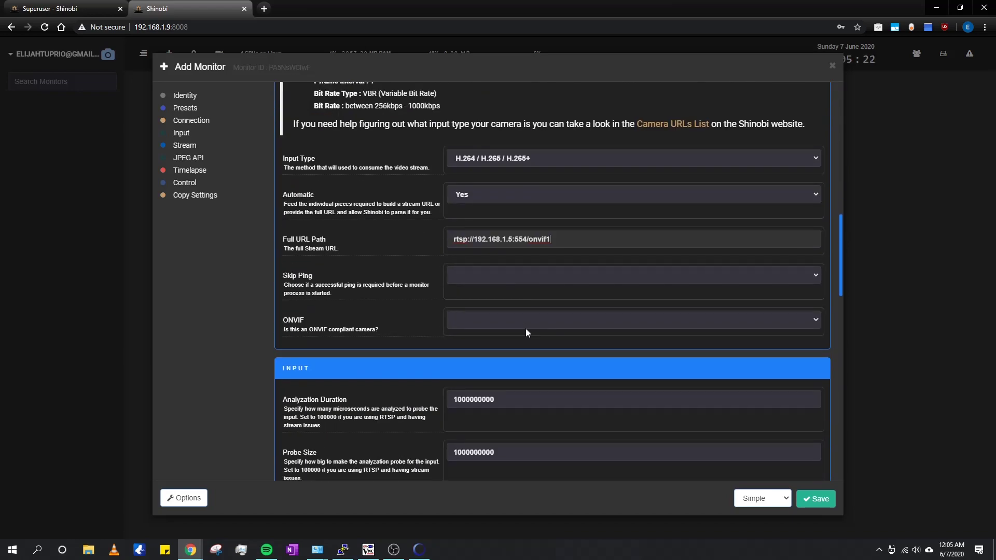
pyautogui.click(815, 499)
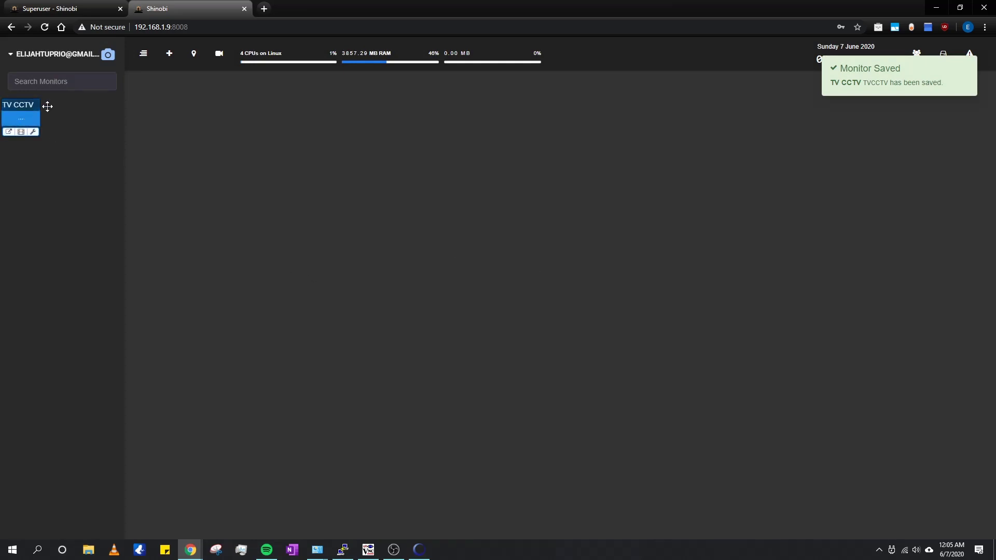
pyautogui.click(15, 118)
# Step: Start a new monitor with ID and name 'Outdoor CCTV', storing recordings on WD Purple
pyautogui.click(171, 57)
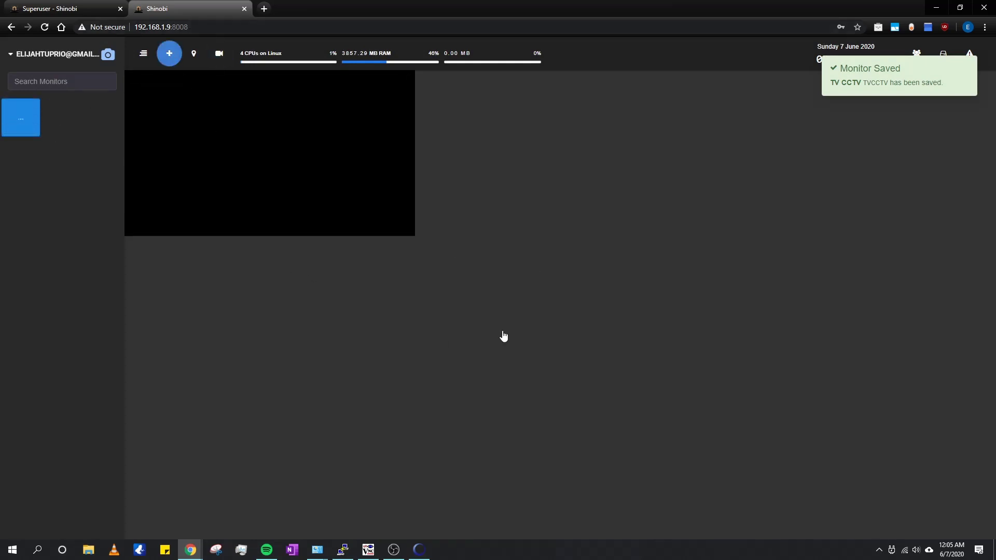
pyautogui.scroll(10, 513, 233)
pyautogui.scroll(2, 510, 236)
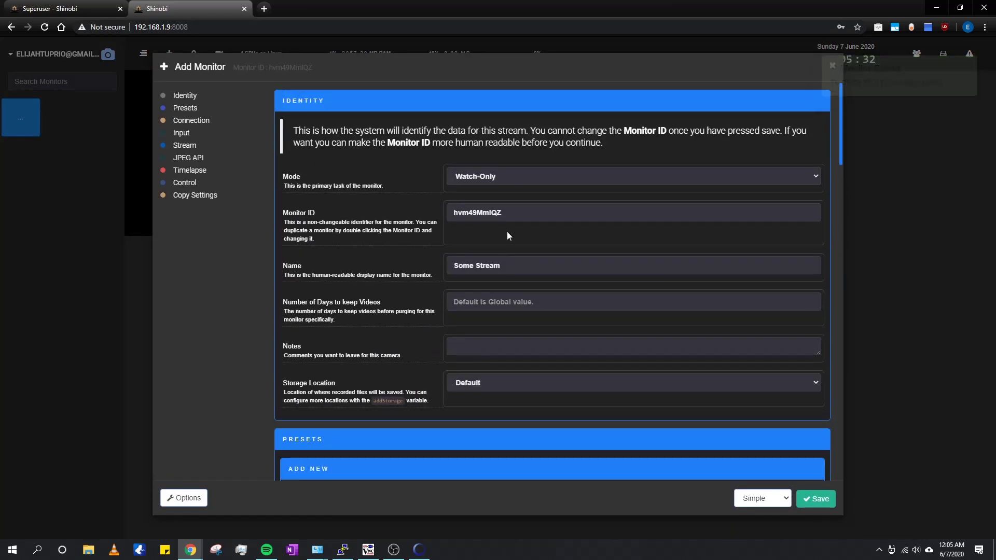
pyautogui.click(397, 217)
pyautogui.write('OU')
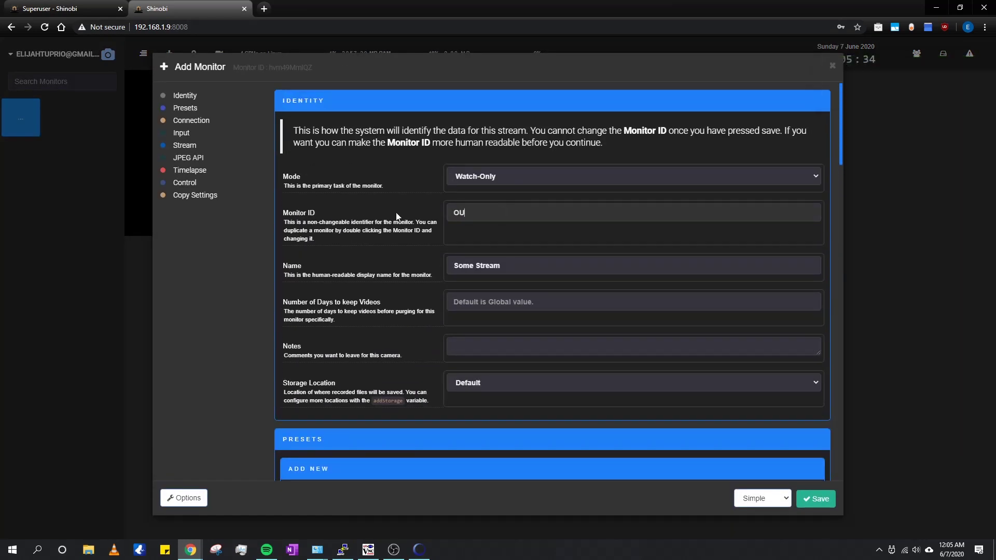
pyautogui.write('Tutdoor CCTV')
pyautogui.press('Tab')
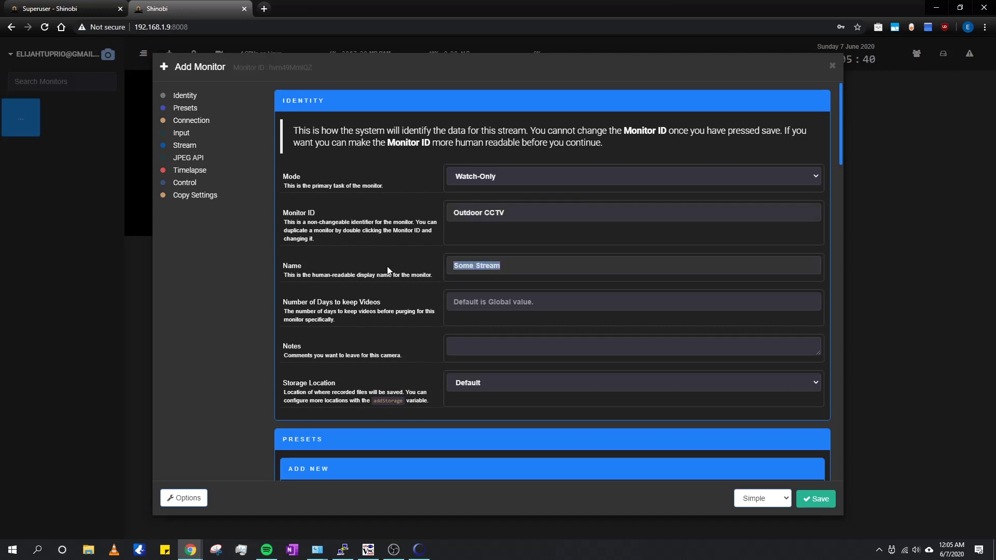
pyautogui.write('Outdoor CCTV')
pyautogui.click(478, 382)
pyautogui.click(477, 406)
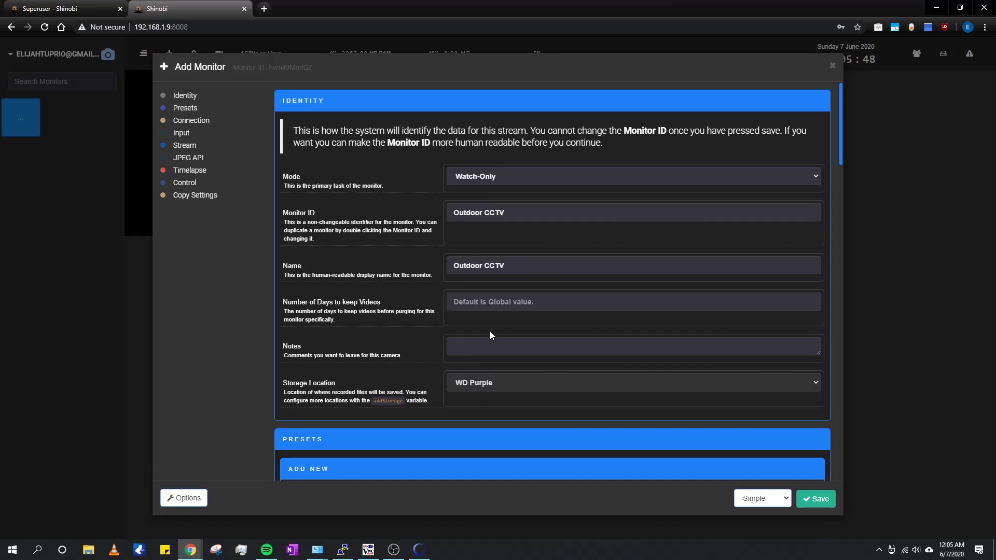
pyautogui.scroll(-5, 489, 331)
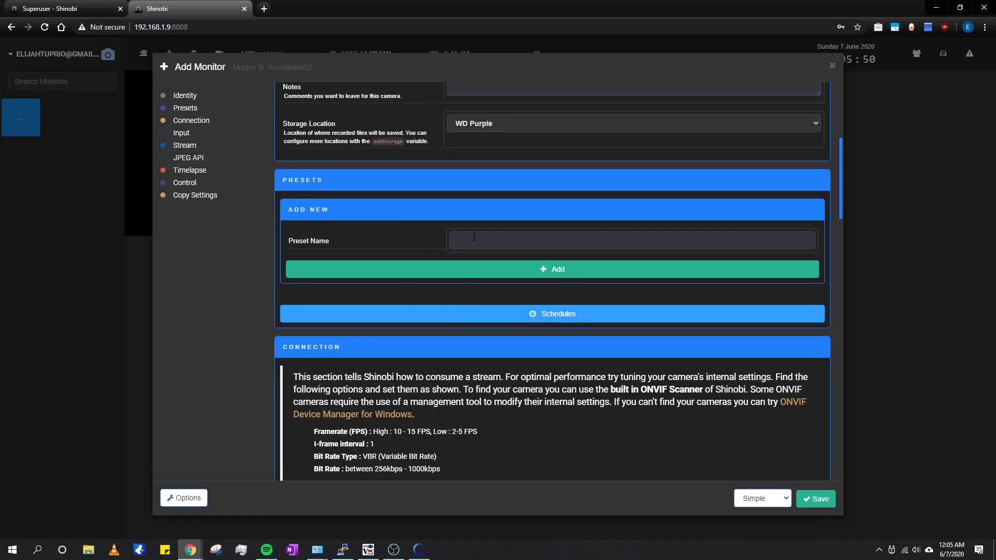
pyautogui.scroll(-6, 475, 279)
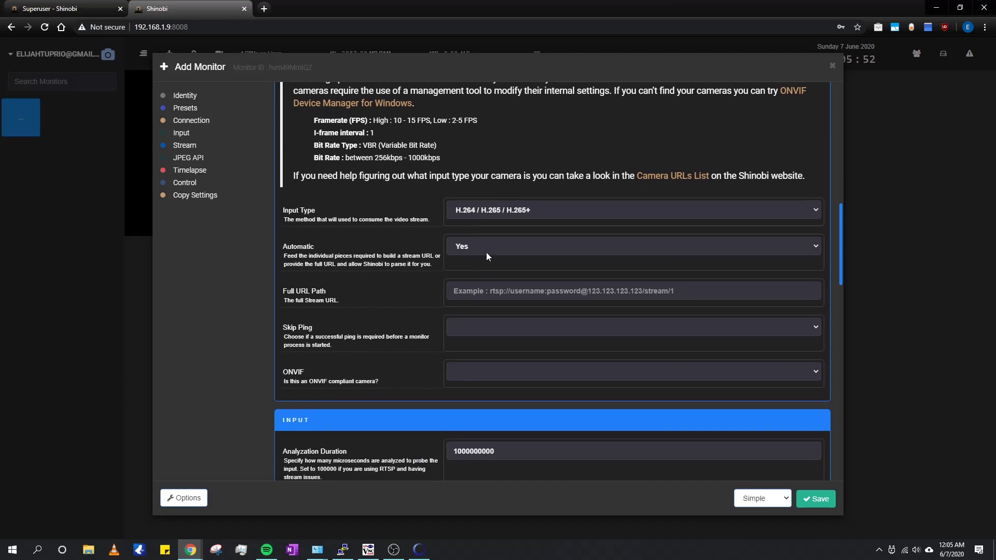
# Step: Copy the IPC-E3C000 camera's RTSP stream address from its live video in ONVIF Device Manager
pyautogui.click(419, 551)
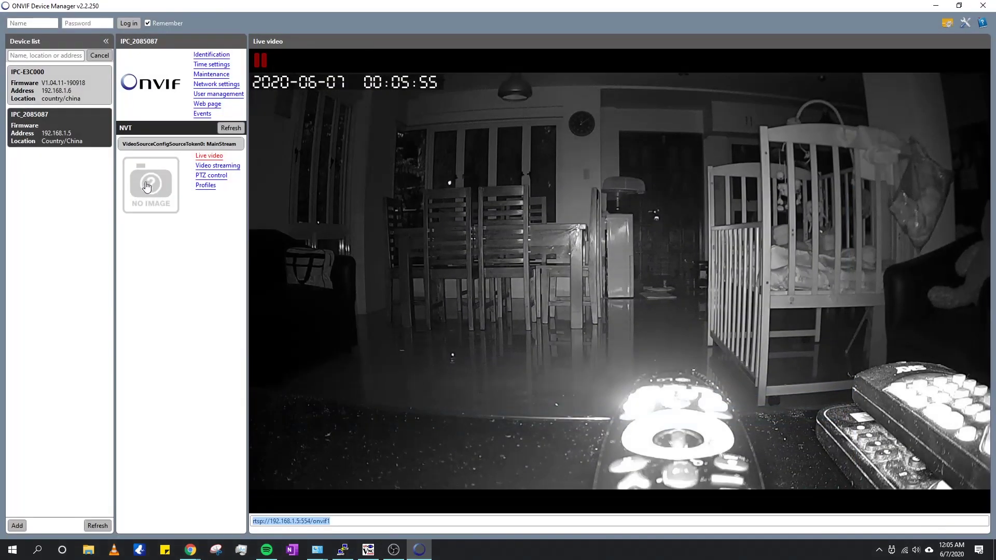
pyautogui.click(64, 85)
pyautogui.click(213, 186)
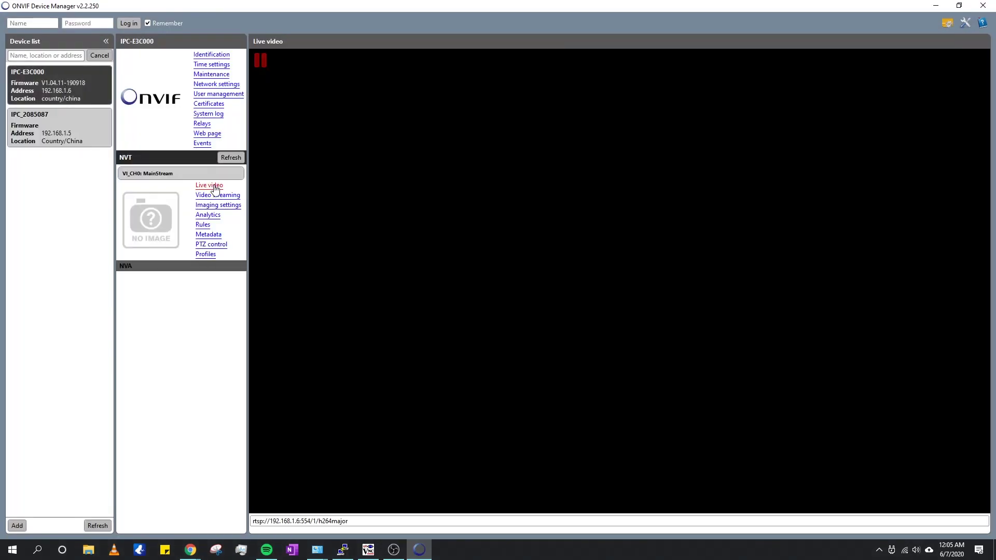
pyautogui.moveTo(348, 521); pyautogui.dragTo(247, 526)
pyautogui.hotkey('ctrl', 'c')
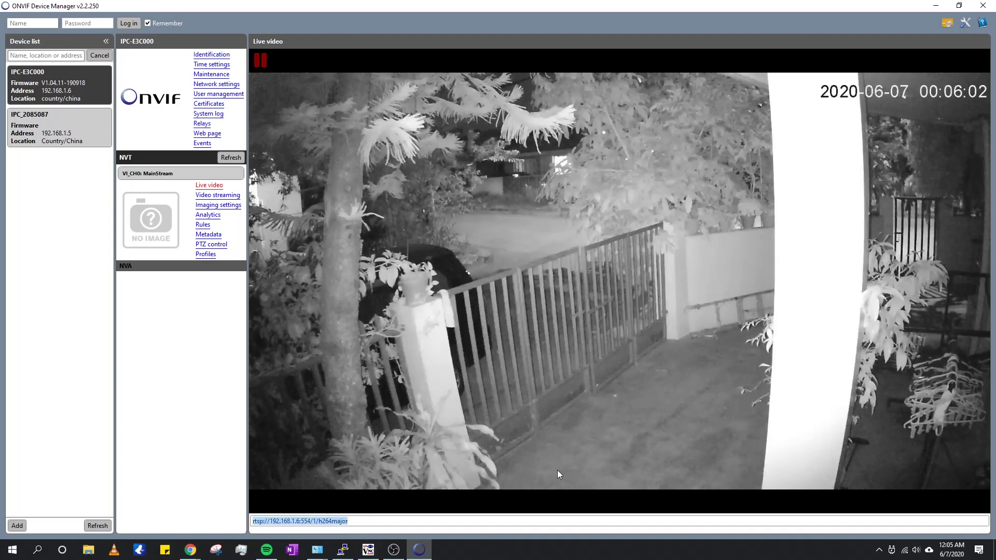
pyautogui.click(934, 6)
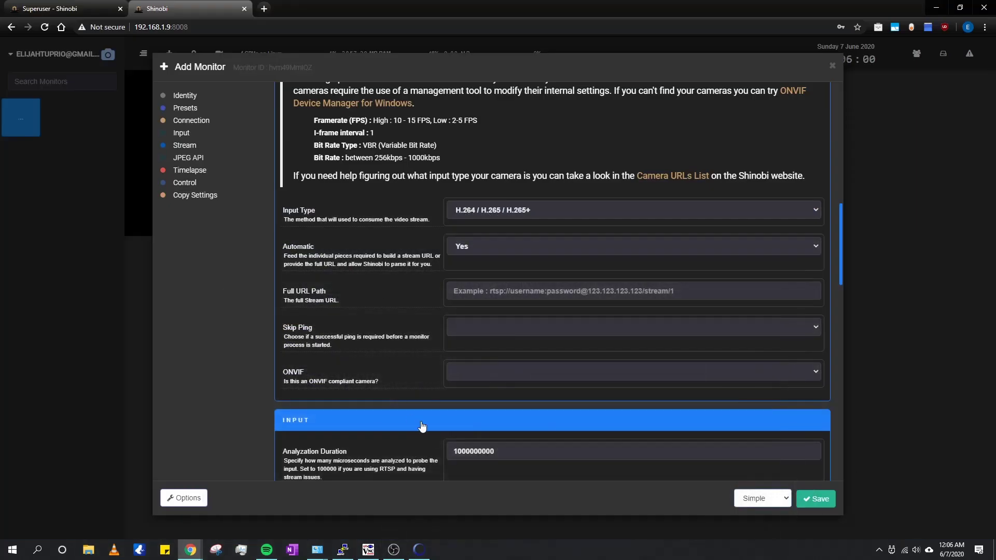
# Step: Paste rtsp://192.168.1.6:554/1/h264major as the Full URL Path and save the monitor
pyautogui.click(477, 330)
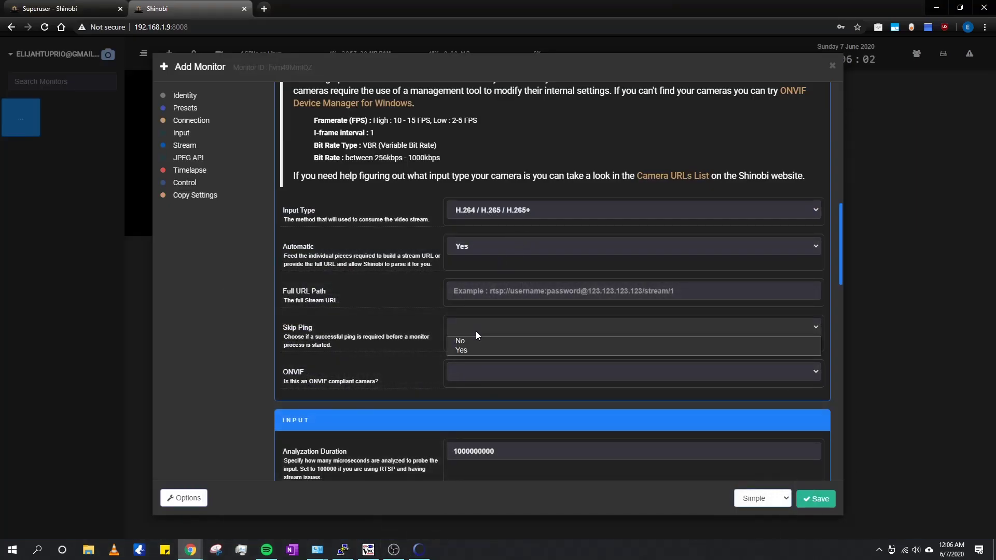
pyautogui.click(499, 292)
pyautogui.hotkey('ctrl', 'v')
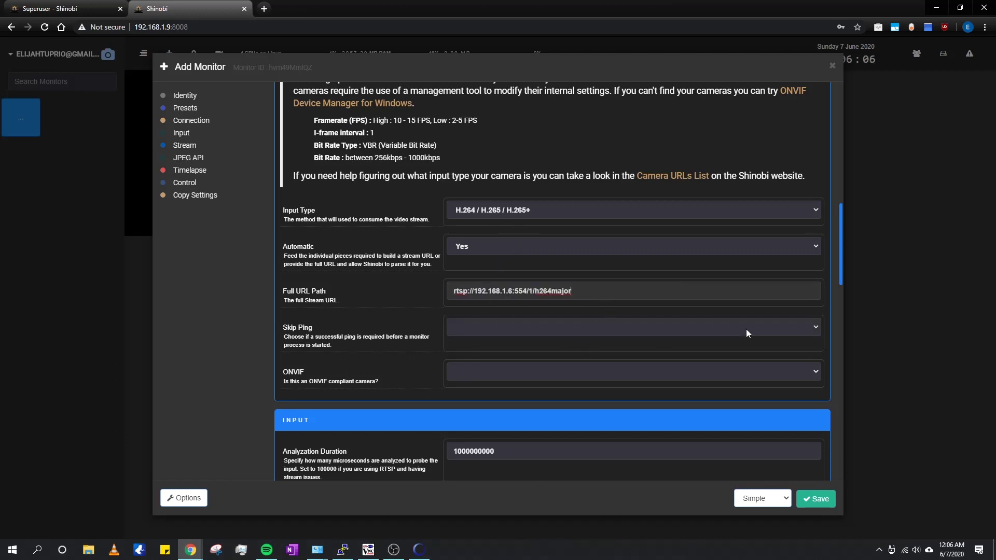
pyautogui.scroll(-1, 682, 380)
pyautogui.scroll(2, 673, 378)
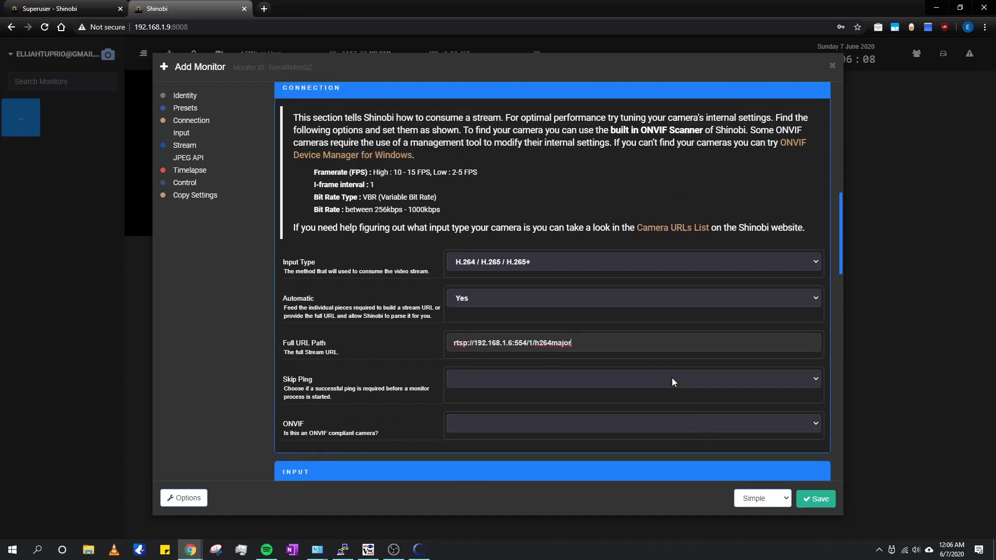
pyautogui.click(800, 499)
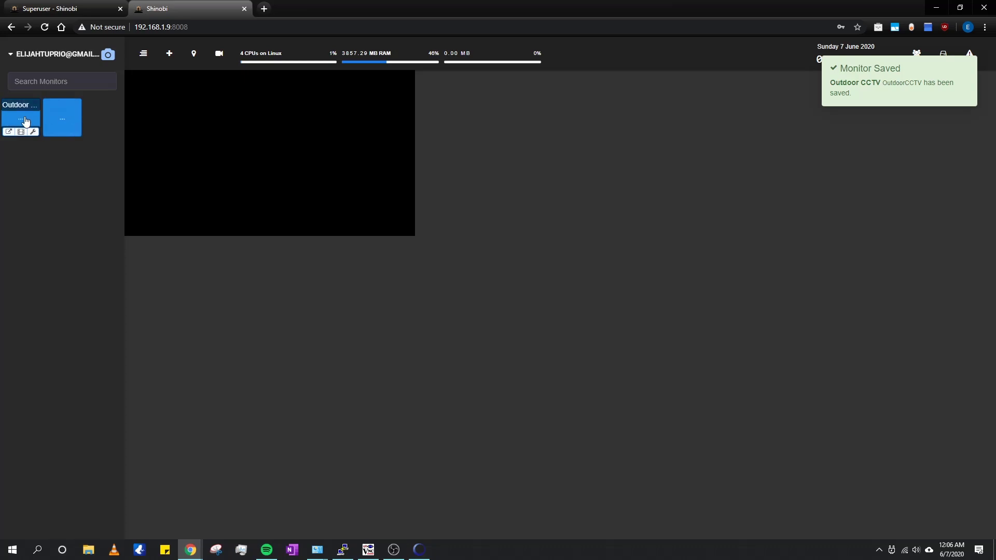
# Step: Get the Outdoor CCTV live feed playing on the dashboard
pyautogui.click(8, 132)
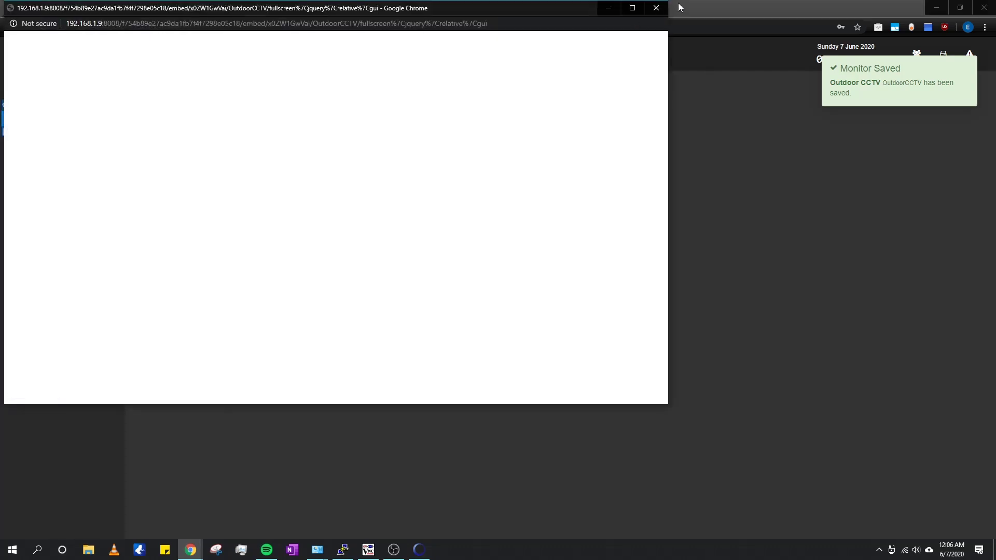
pyautogui.click(660, 7)
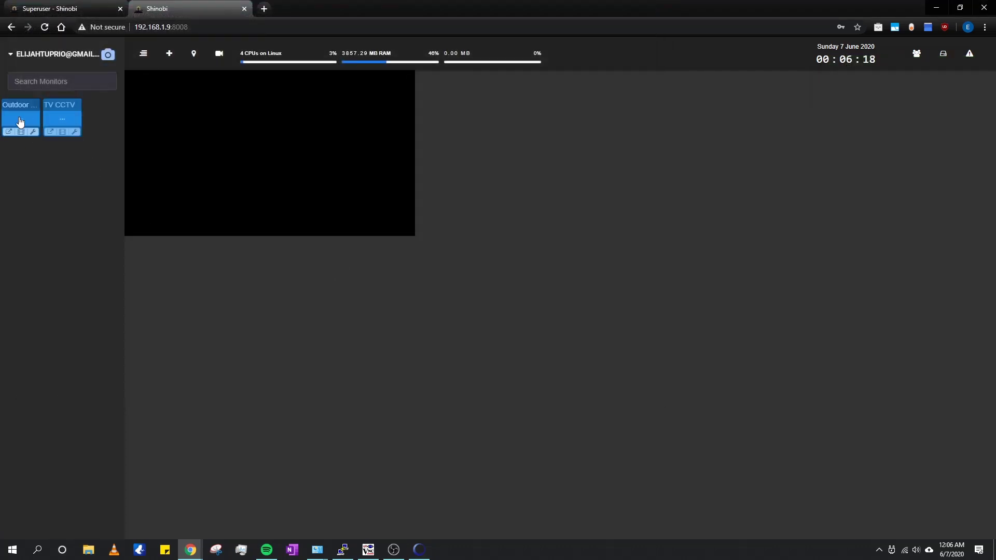
pyautogui.click(19, 123)
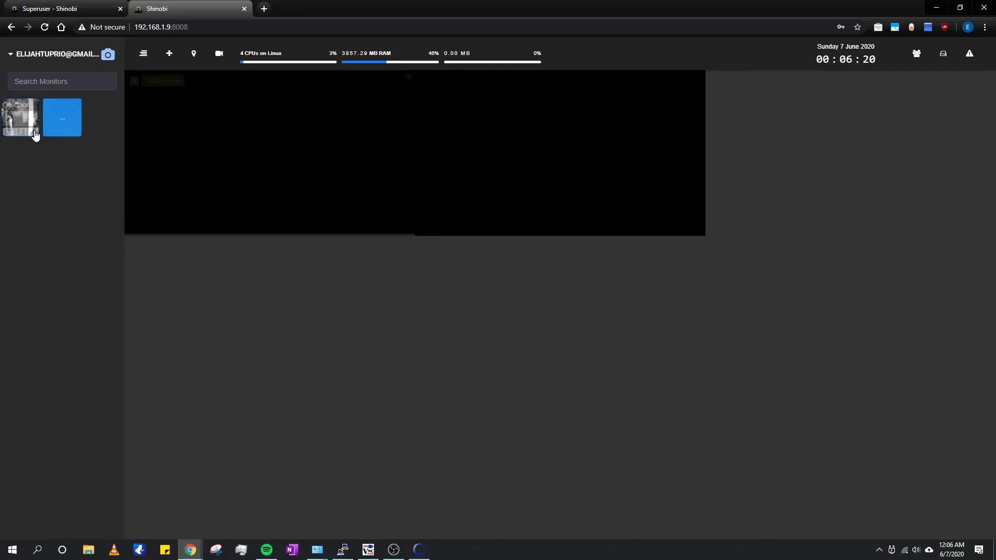
# Step: Rearrange the live panels in the grid and open TV CCTV's monitor settings
pyautogui.moveTo(552, 114); pyautogui.dragTo(282, 180)
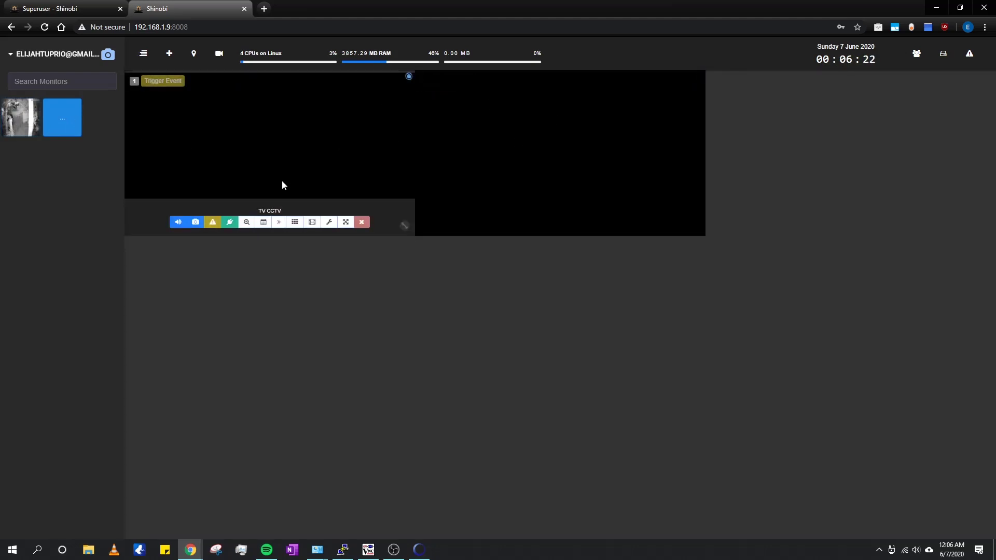
pyautogui.moveTo(342, 166)
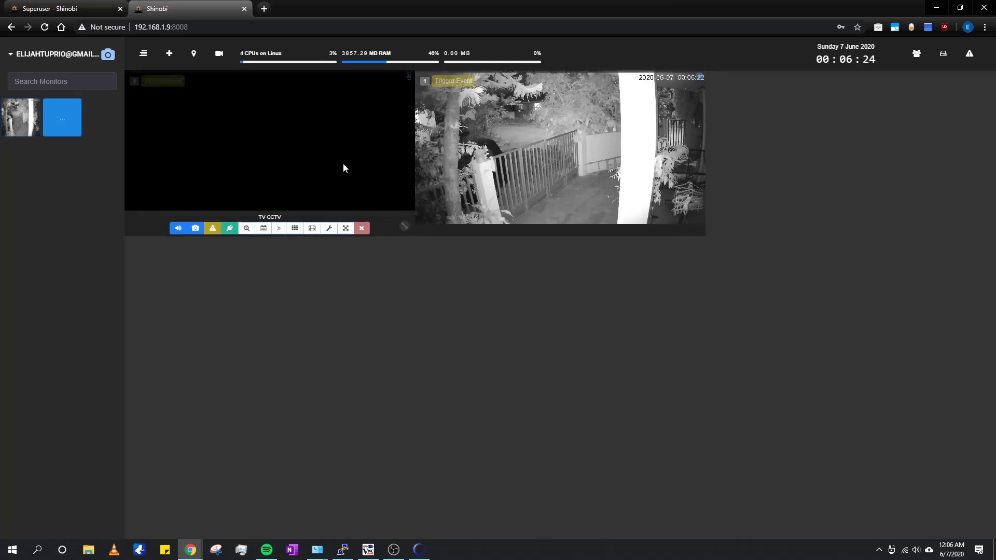
pyautogui.click(330, 223)
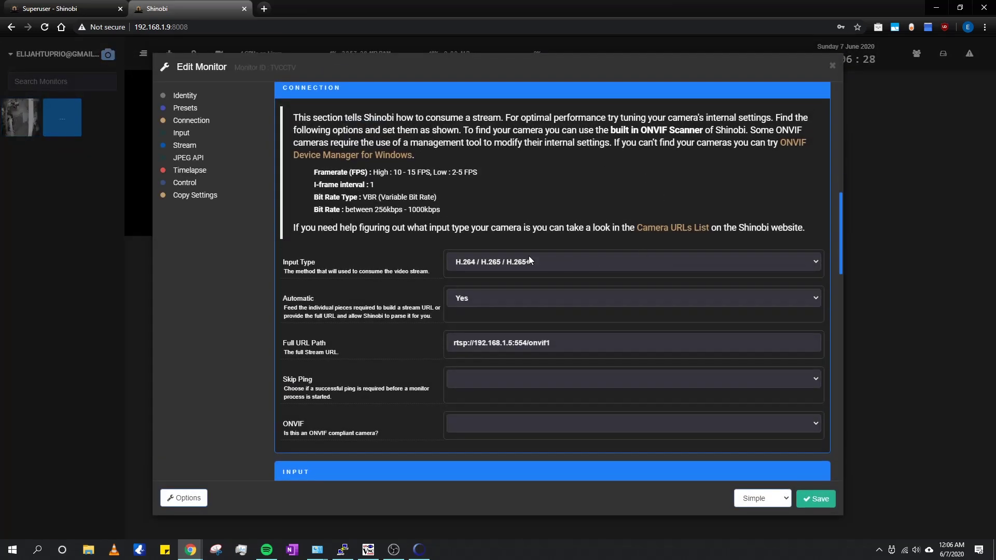
# Step: Keep H.264 as the input type and set Automatic URL parsing to No
pyautogui.click(519, 262)
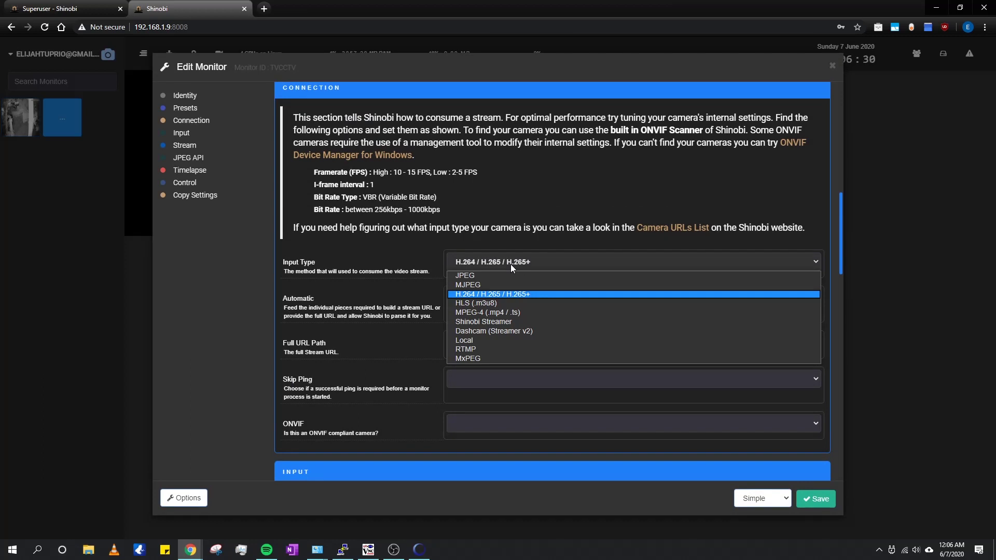
pyautogui.click(505, 298)
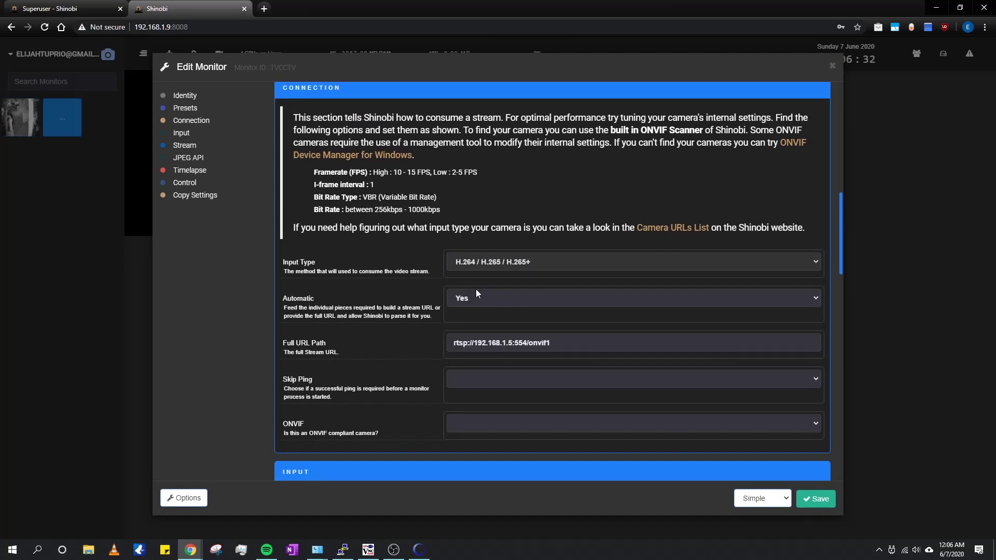
pyautogui.click(481, 299)
pyautogui.click(478, 310)
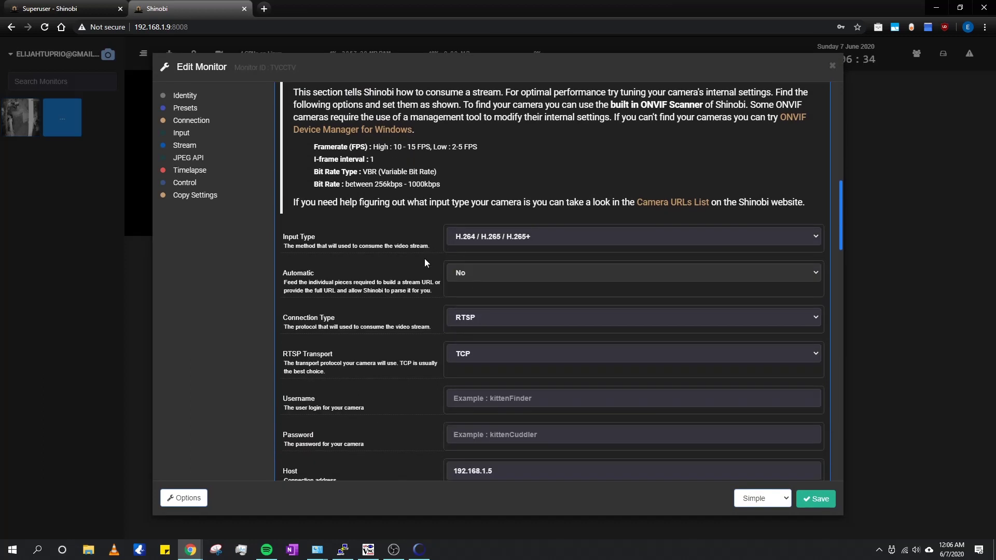
pyautogui.scroll(-3, 425, 259)
# Step: Set RTSP Transport to UDP and Skip Ping to Yes, then save TV CCTV
pyautogui.click(481, 231)
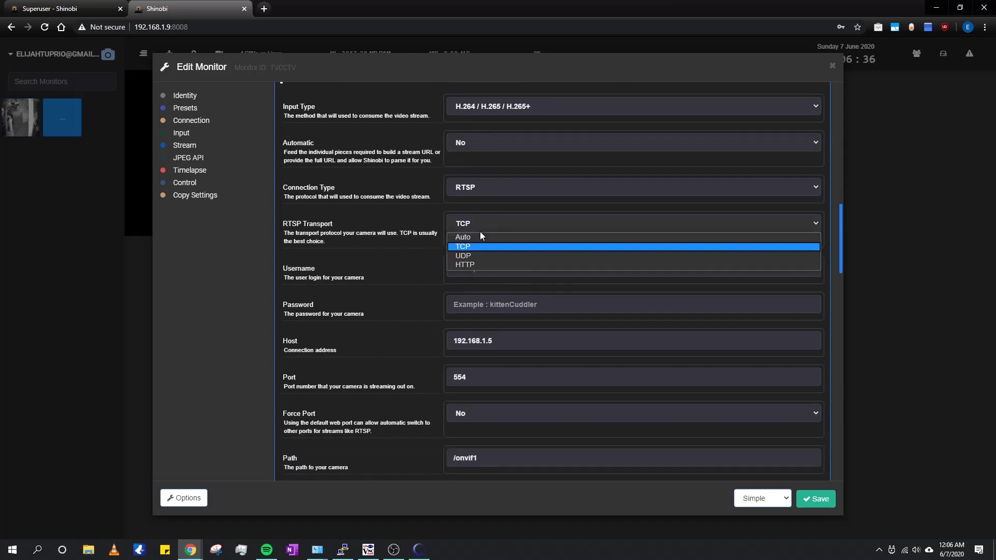
pyautogui.click(476, 255)
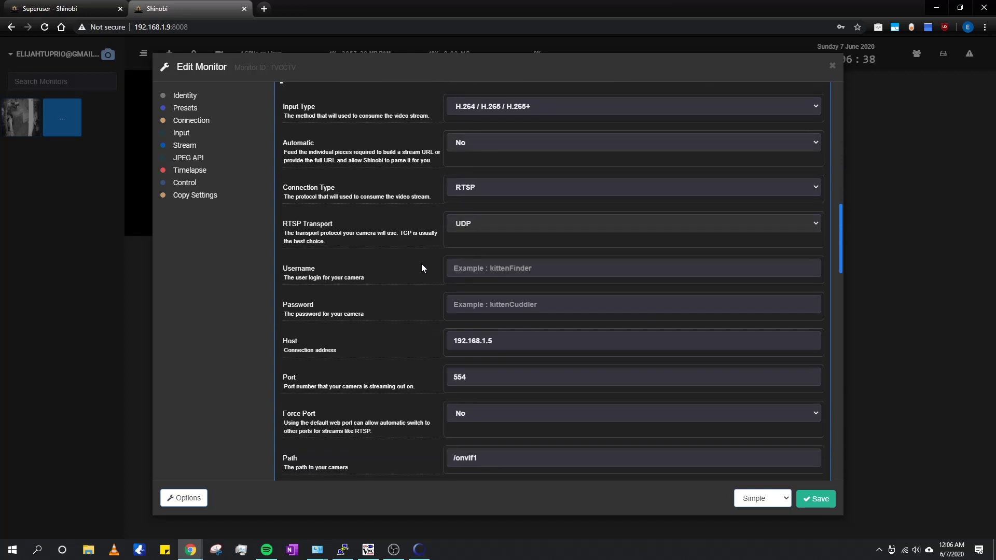
pyautogui.scroll(-2, 420, 263)
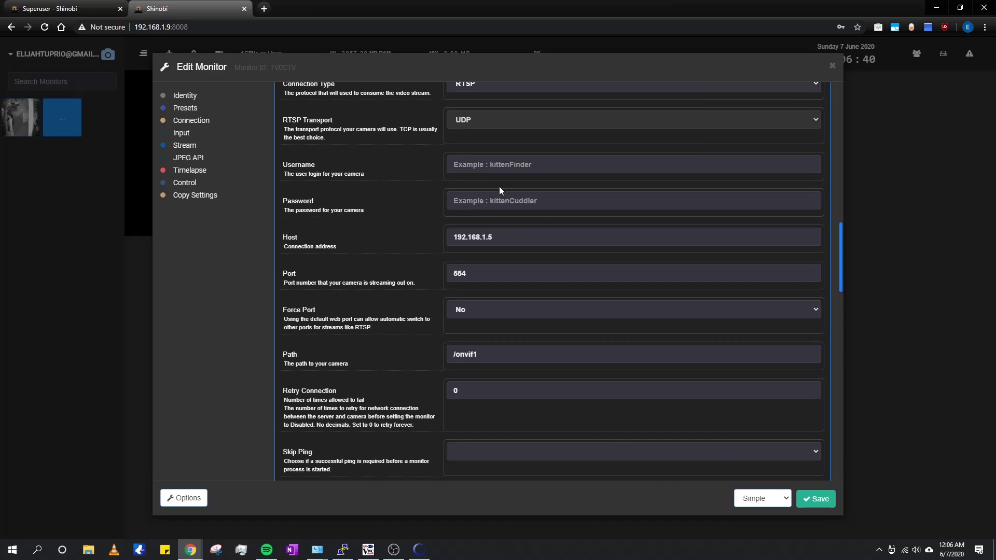
pyautogui.scroll(-2, 403, 348)
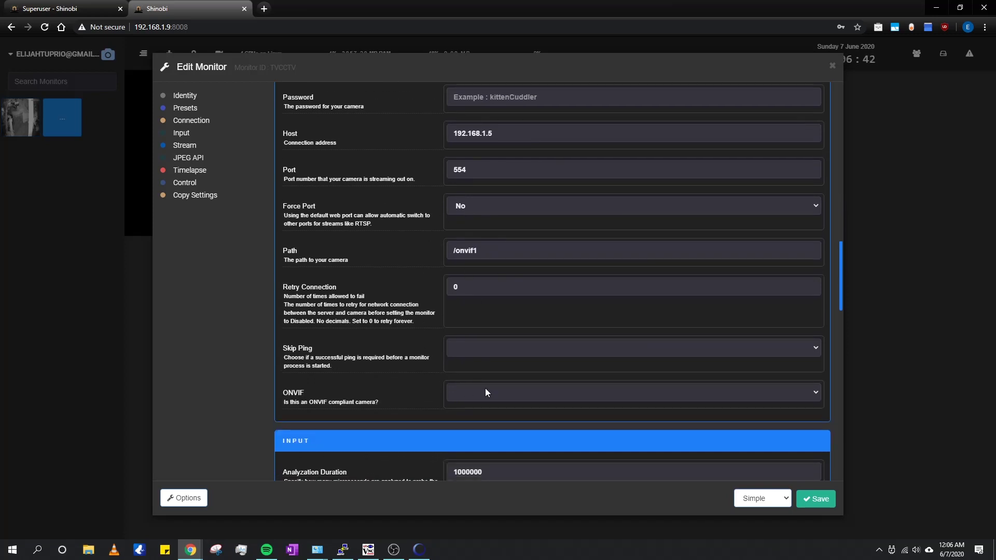
pyautogui.click(536, 355)
pyautogui.click(481, 372)
pyautogui.scroll(-1, 436, 358)
pyautogui.click(816, 499)
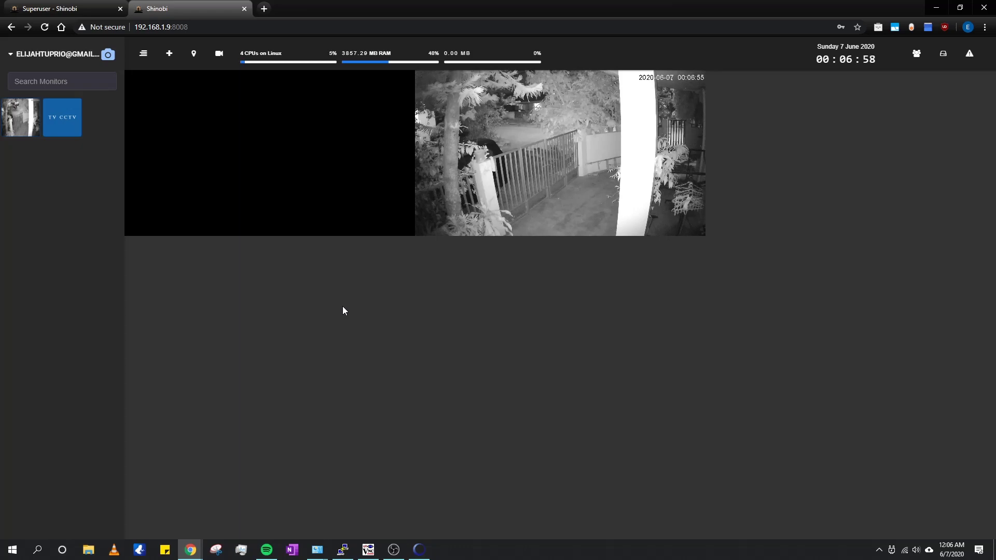
pyautogui.press('F5')
pyautogui.press('Return')
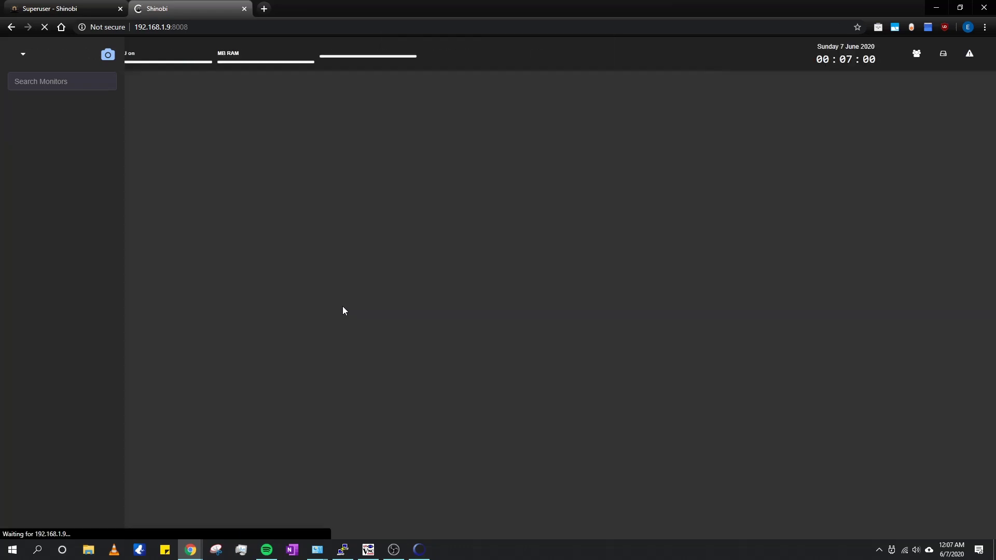